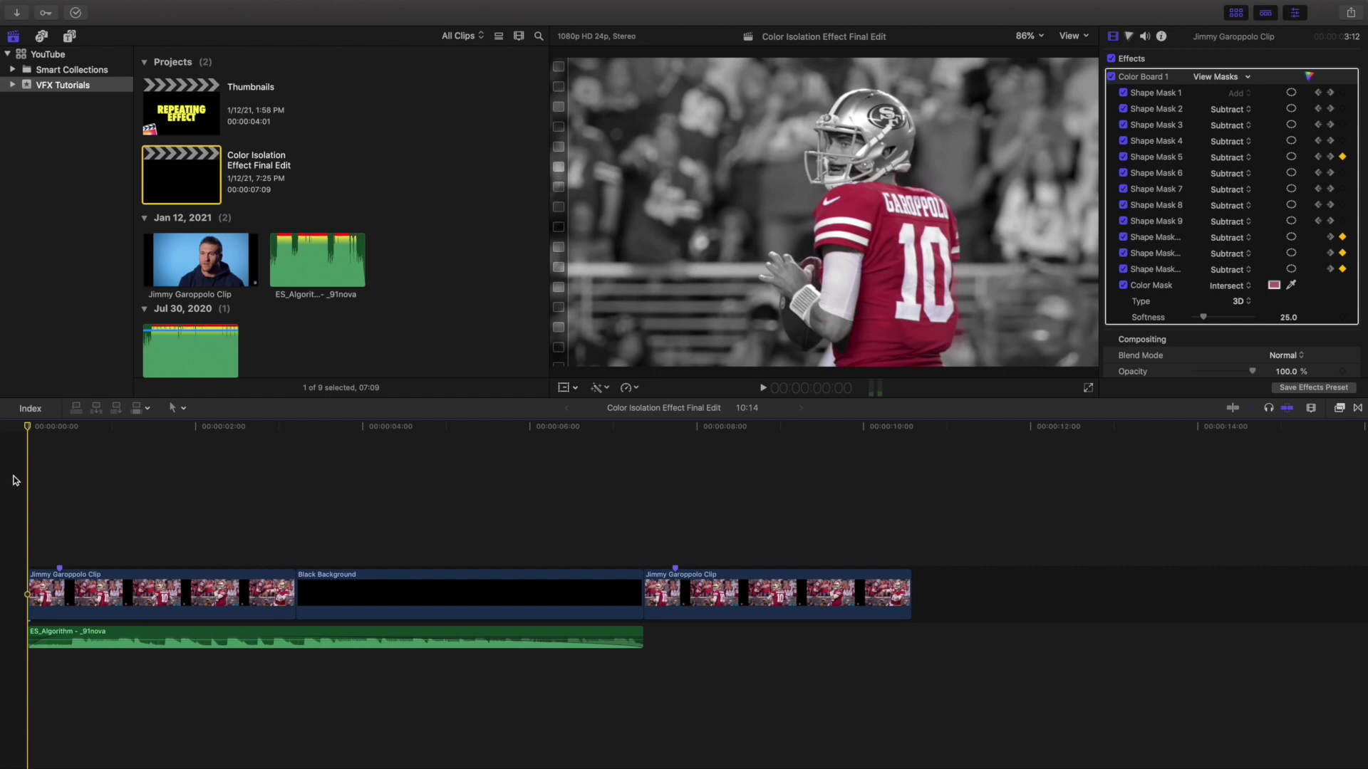
- Play back the finished colour-isolation clip twice, then select the Black Background and the first clip
key(space)
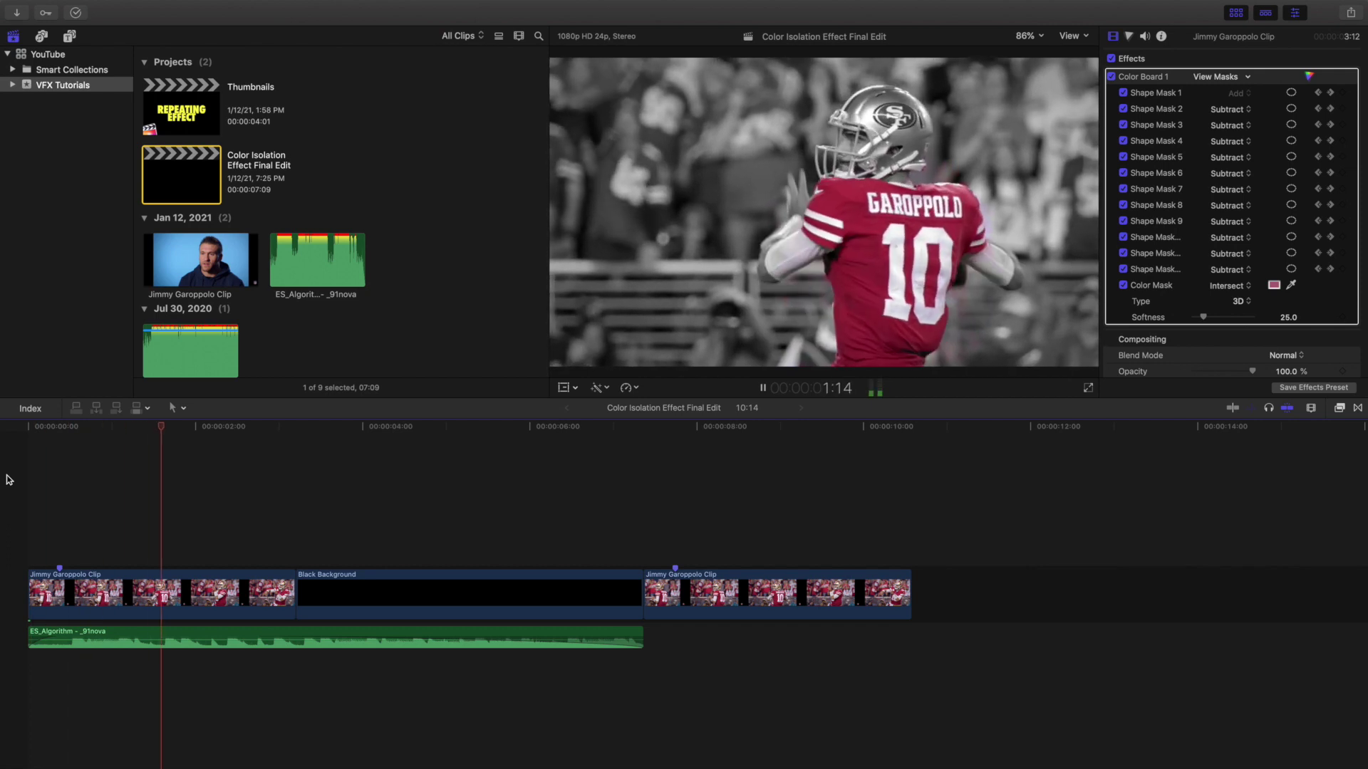
key(space)
key(Home)
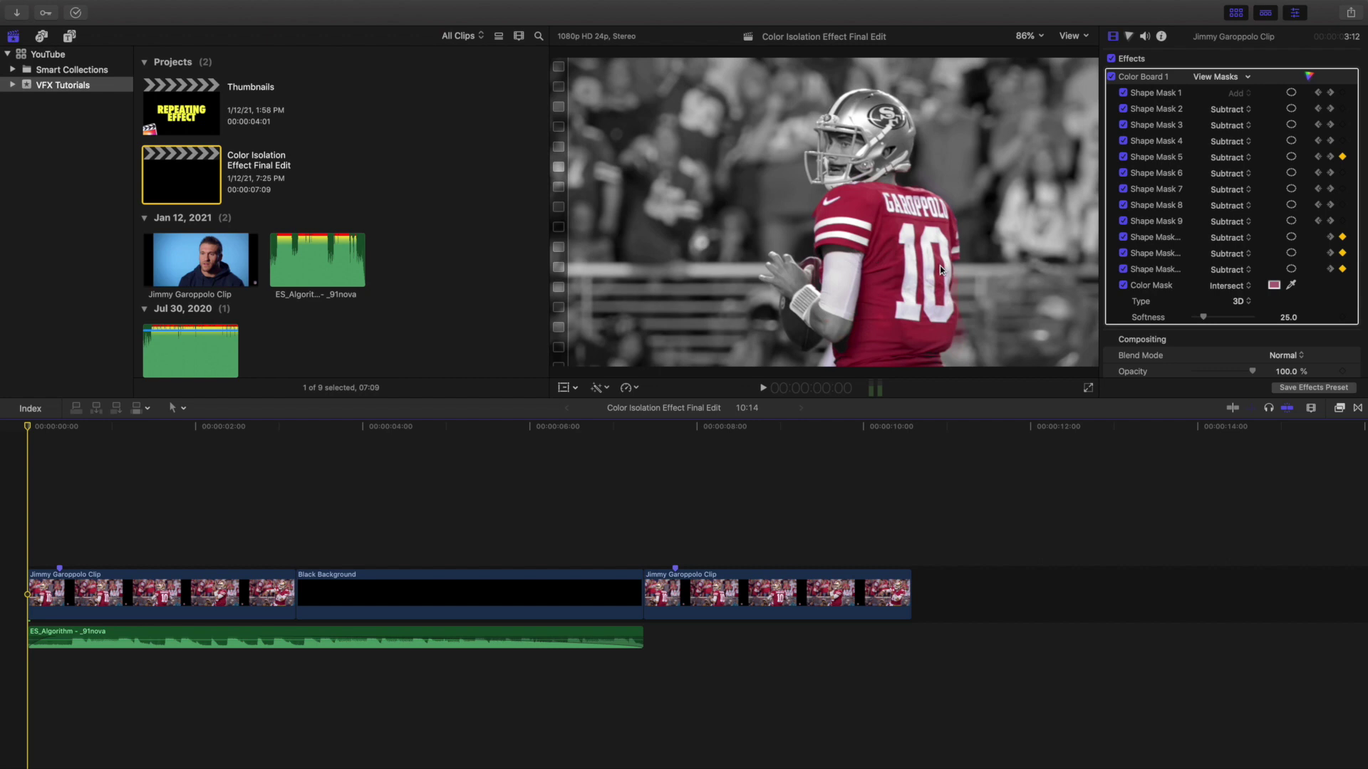
key(space)
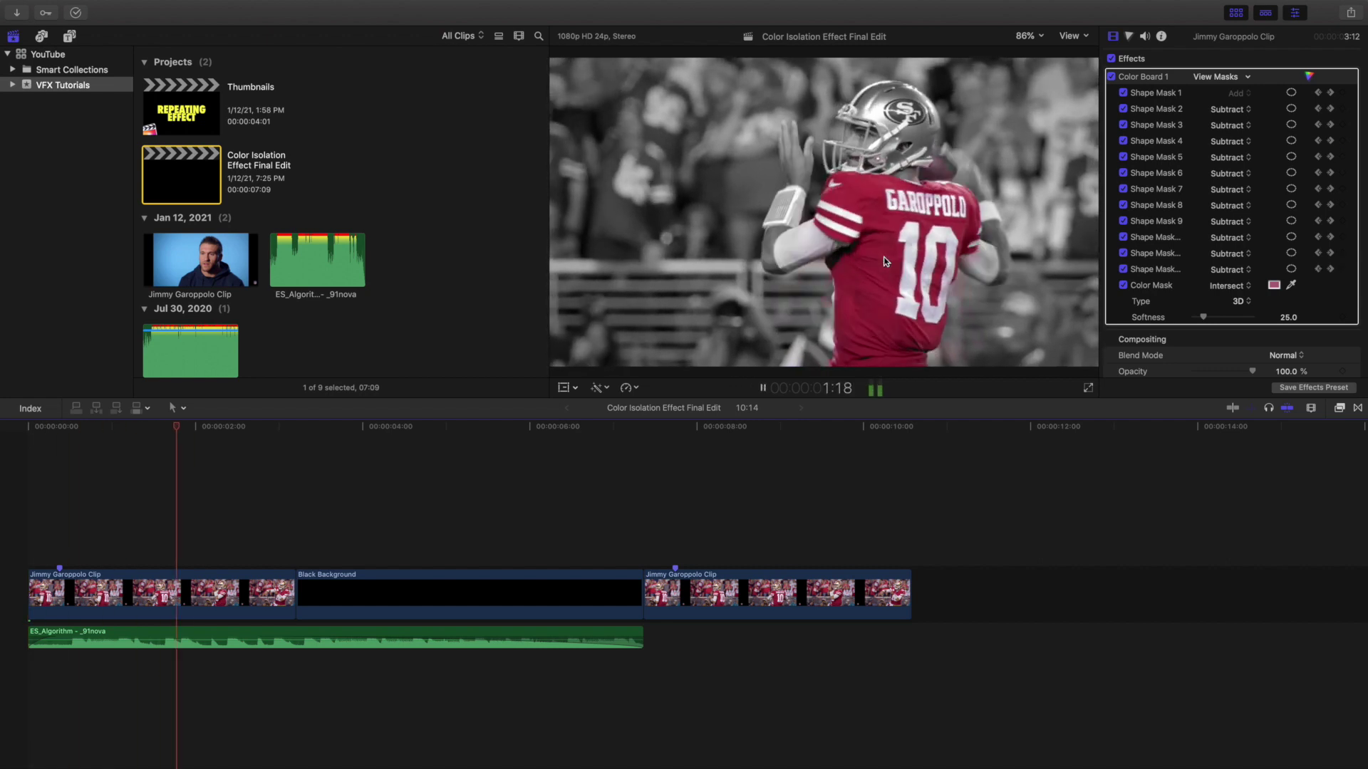
key(space)
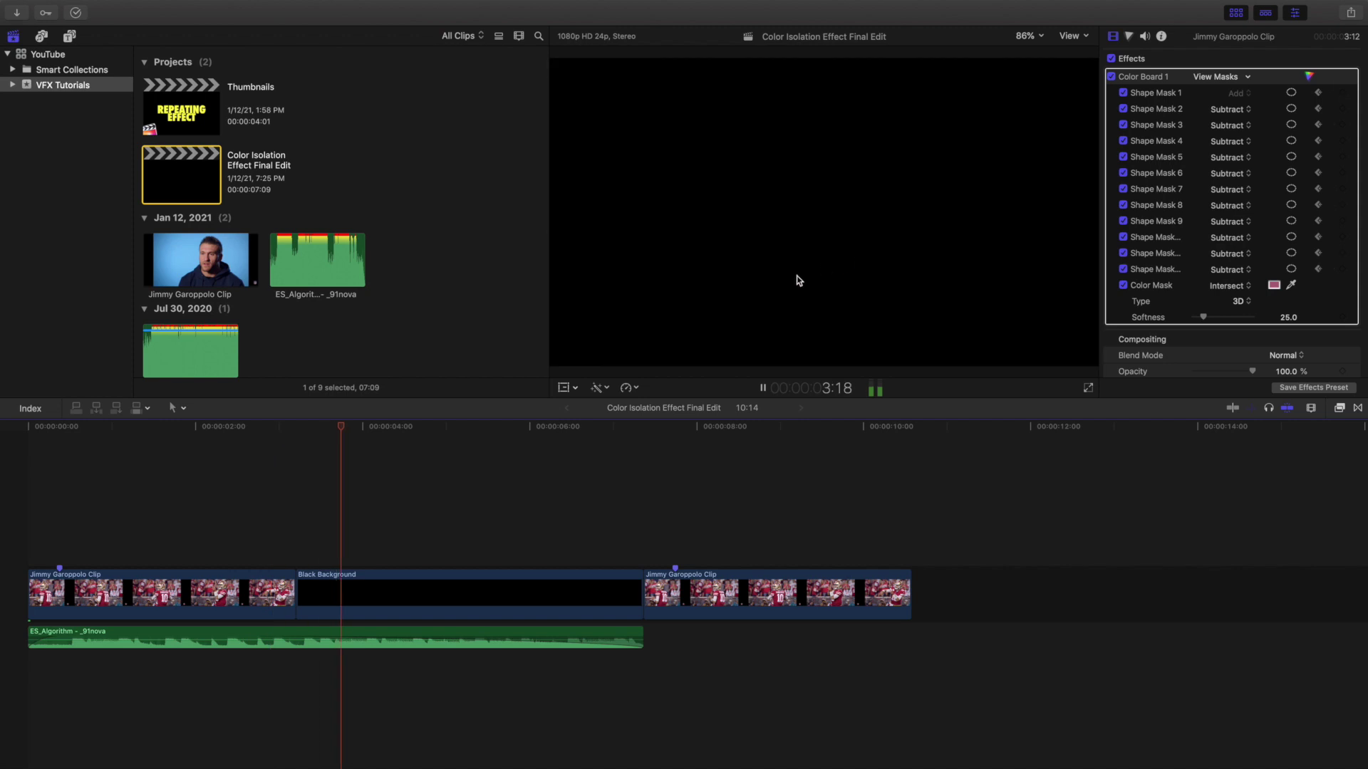
click(14, 539)
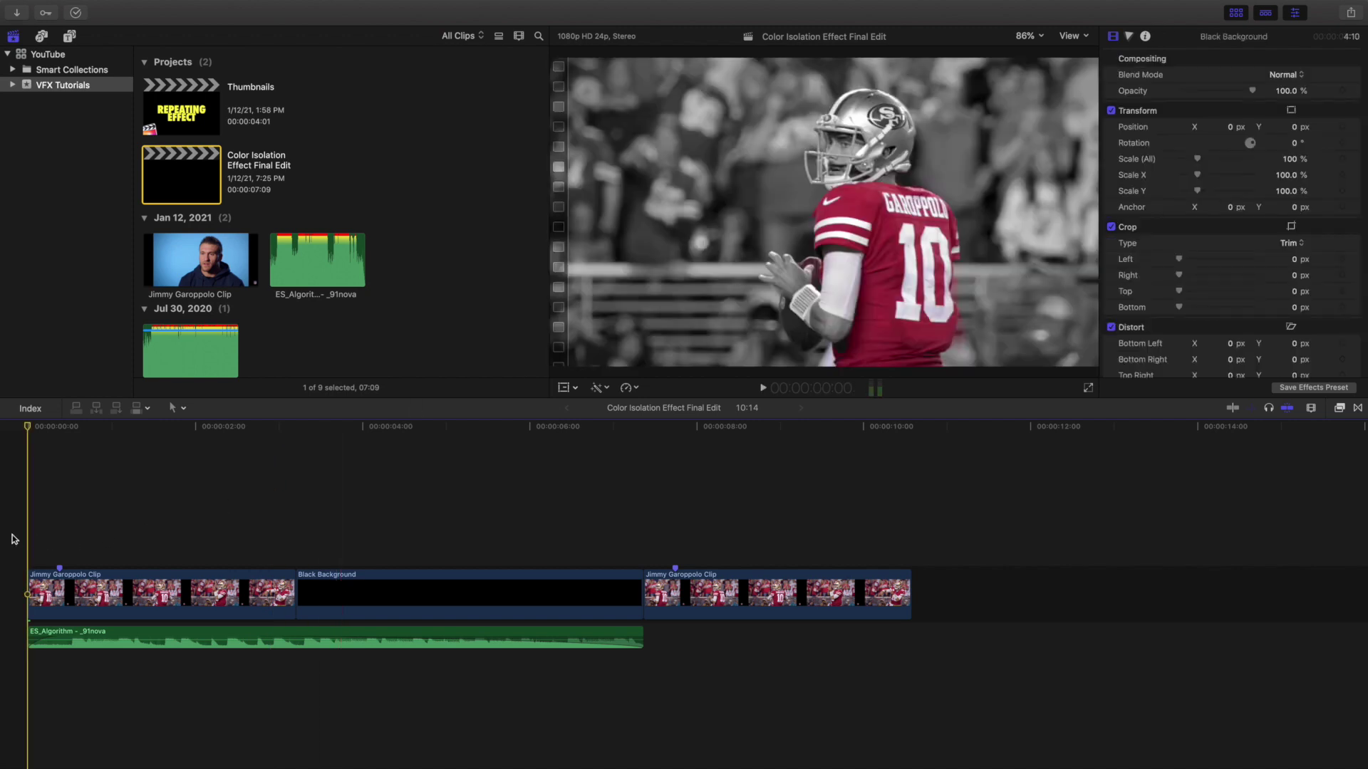
click(935, 258)
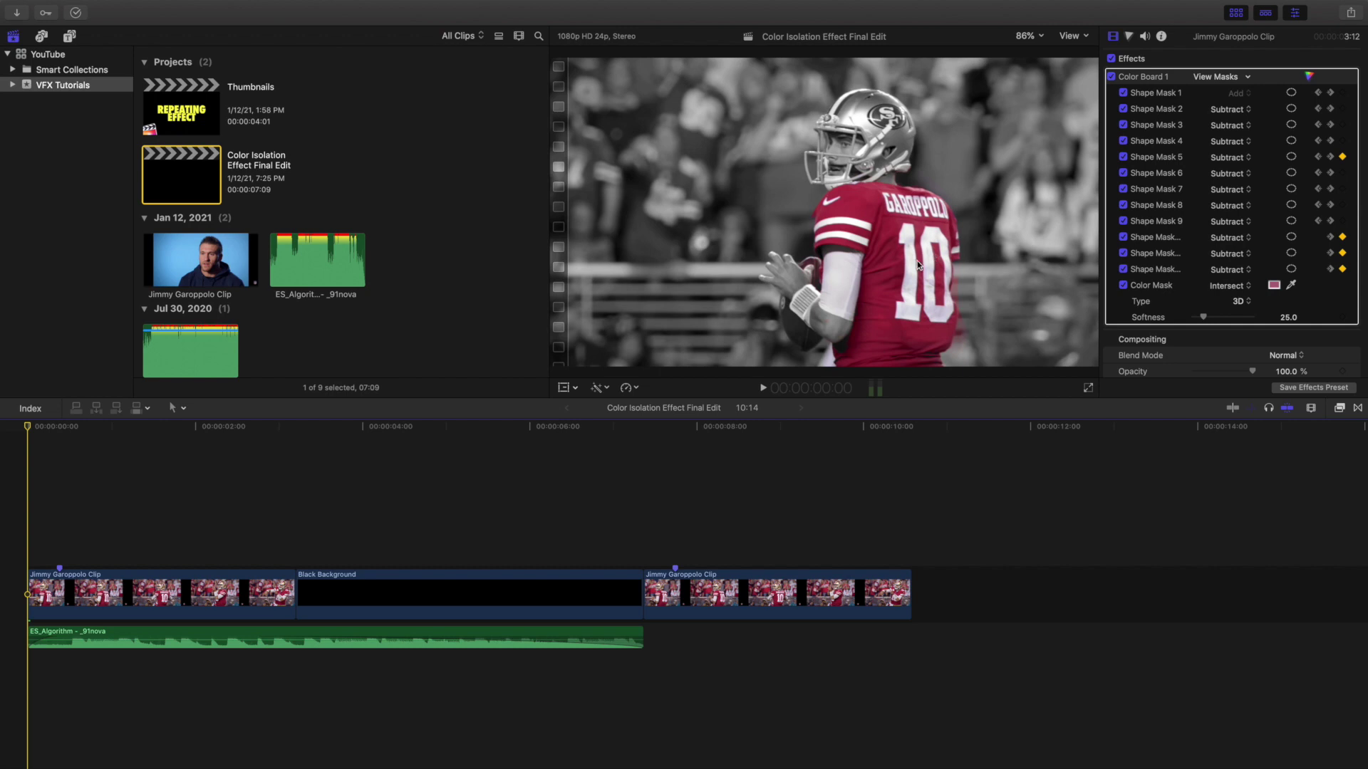
- Add a Color Board correction with a new colour mask to the third Jimmy Garoppolo Clip
click(649, 544)
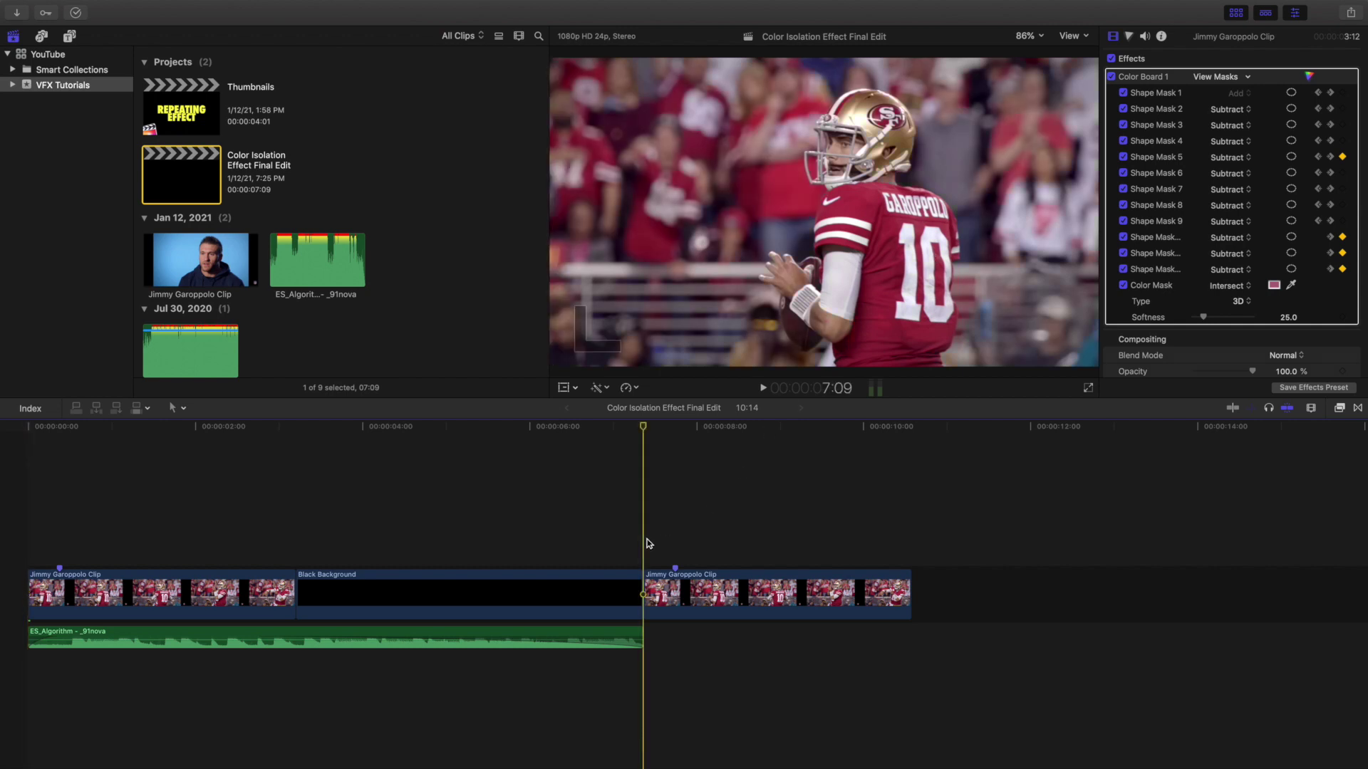
click(674, 582)
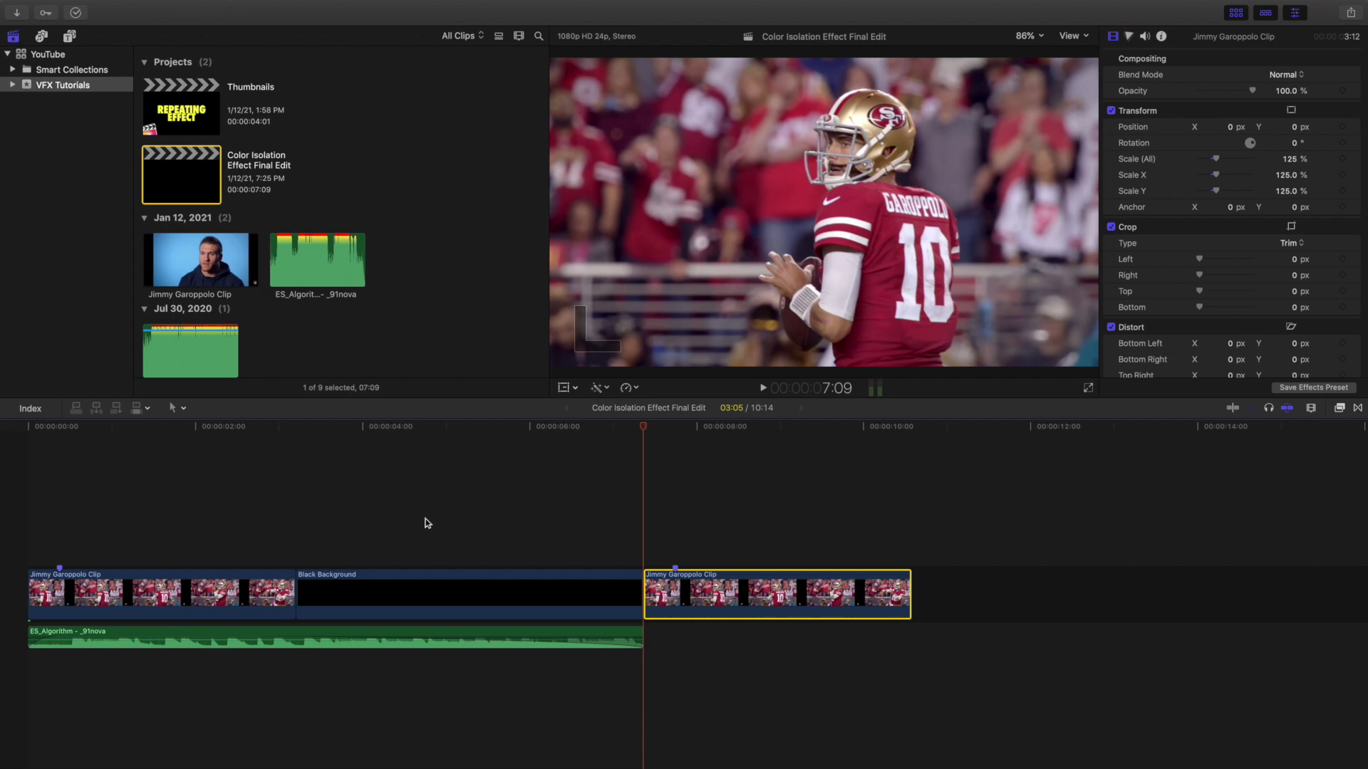
click(1129, 37)
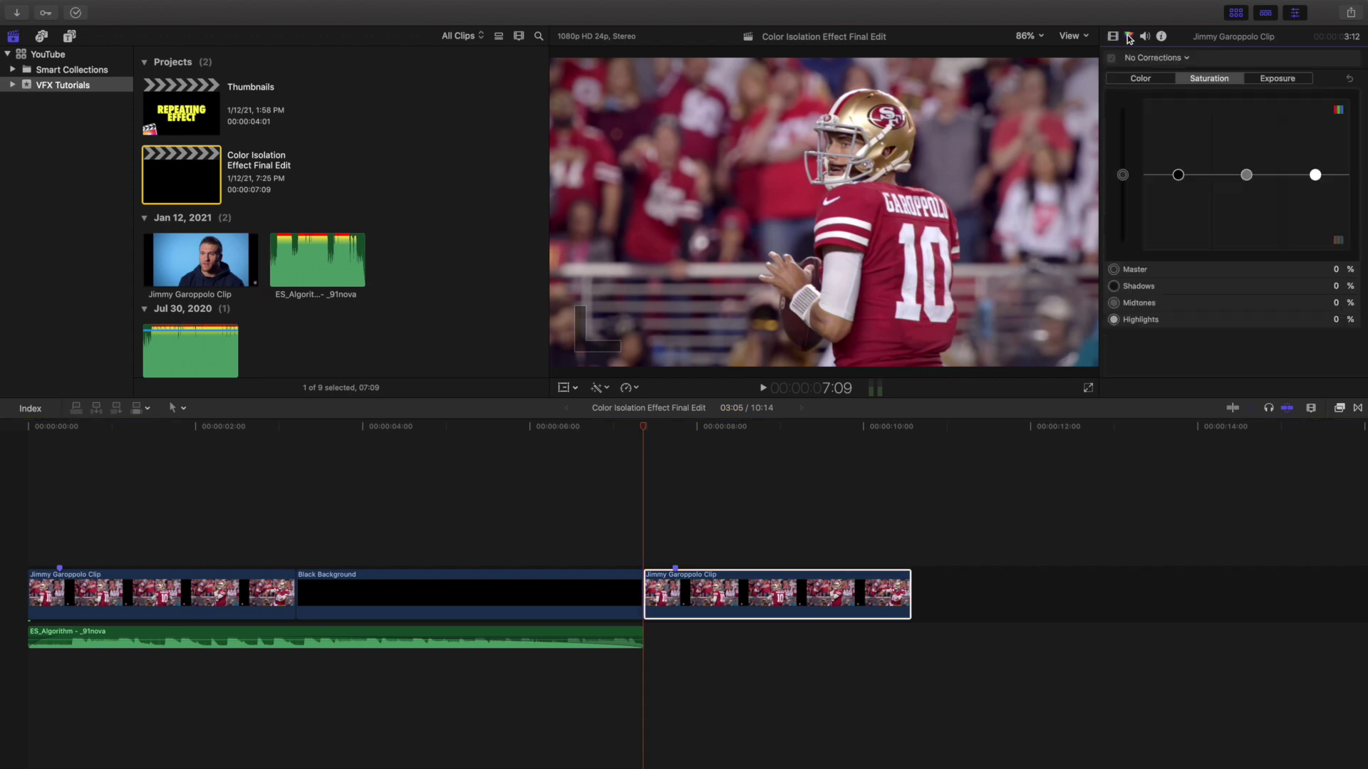
click(1148, 58)
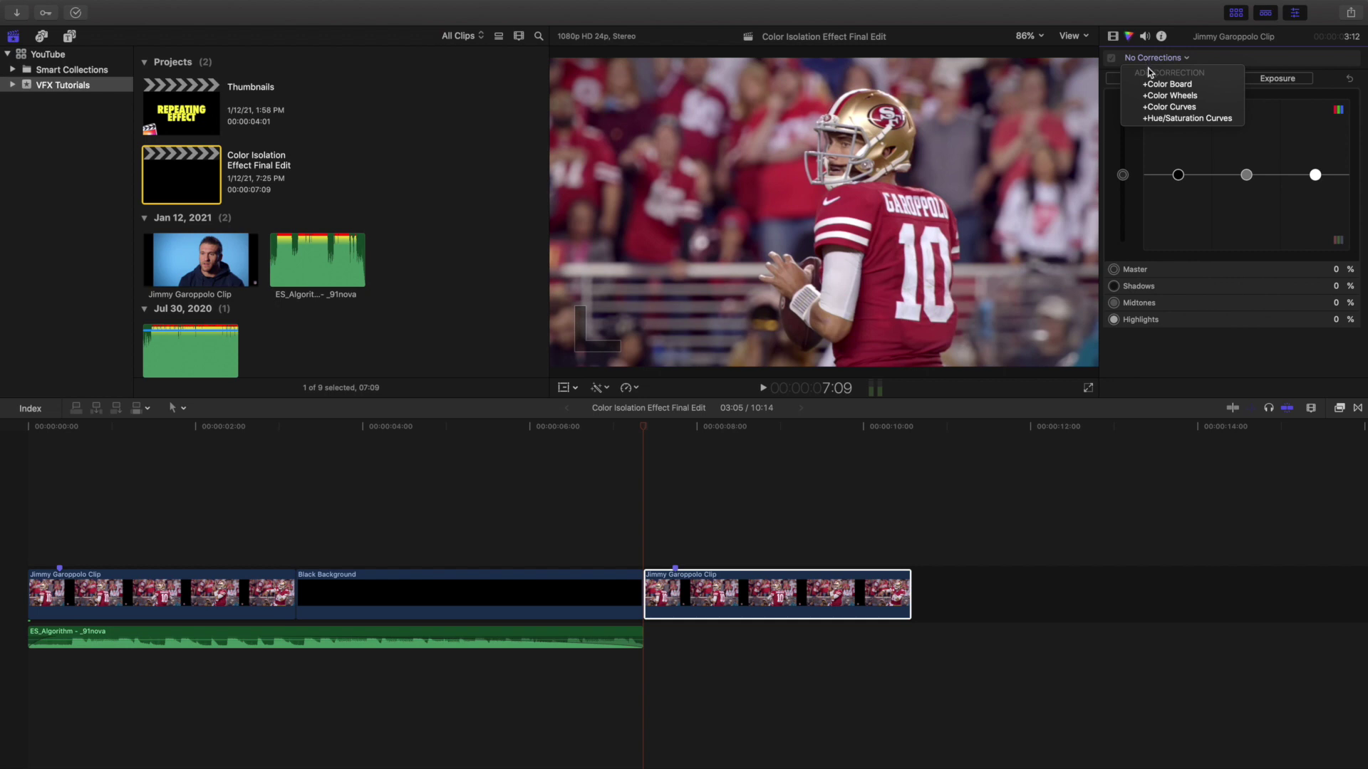
click(1154, 84)
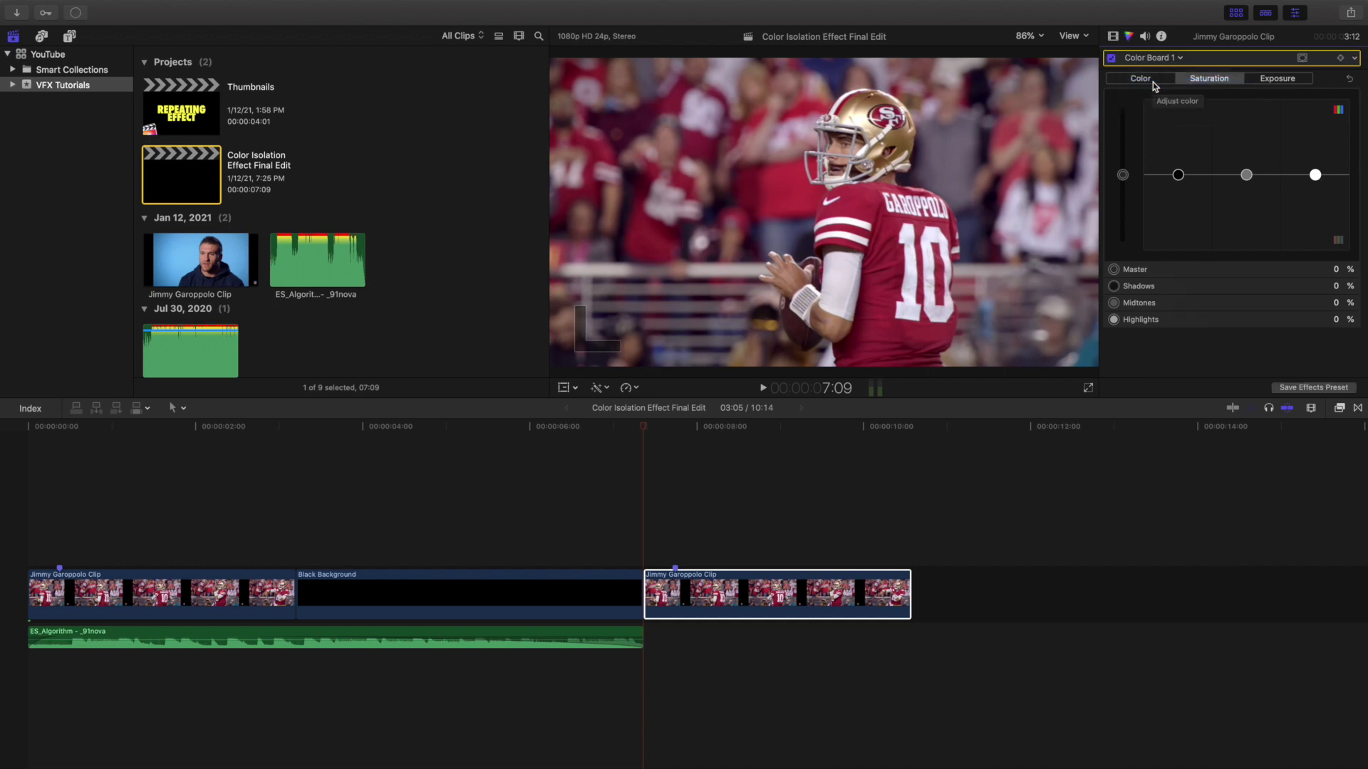
click(1352, 60)
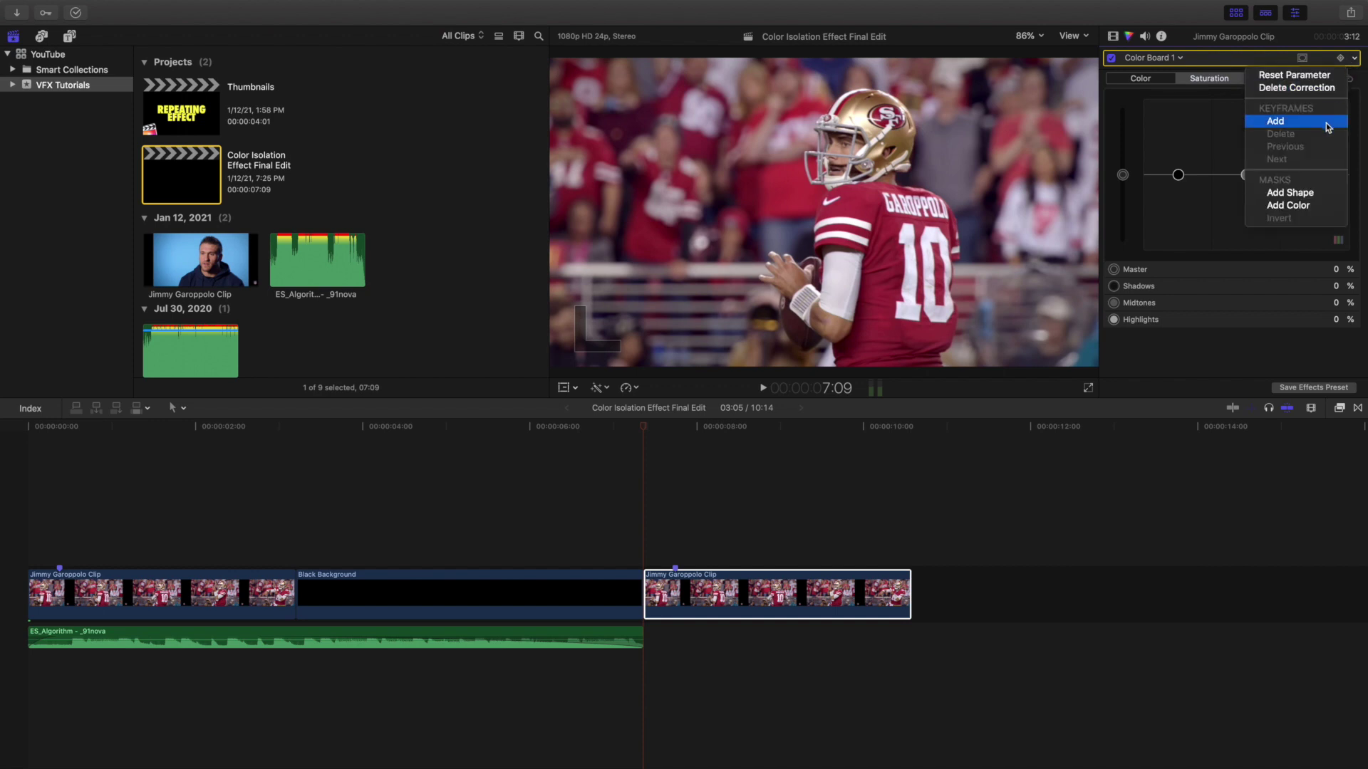
click(1288, 206)
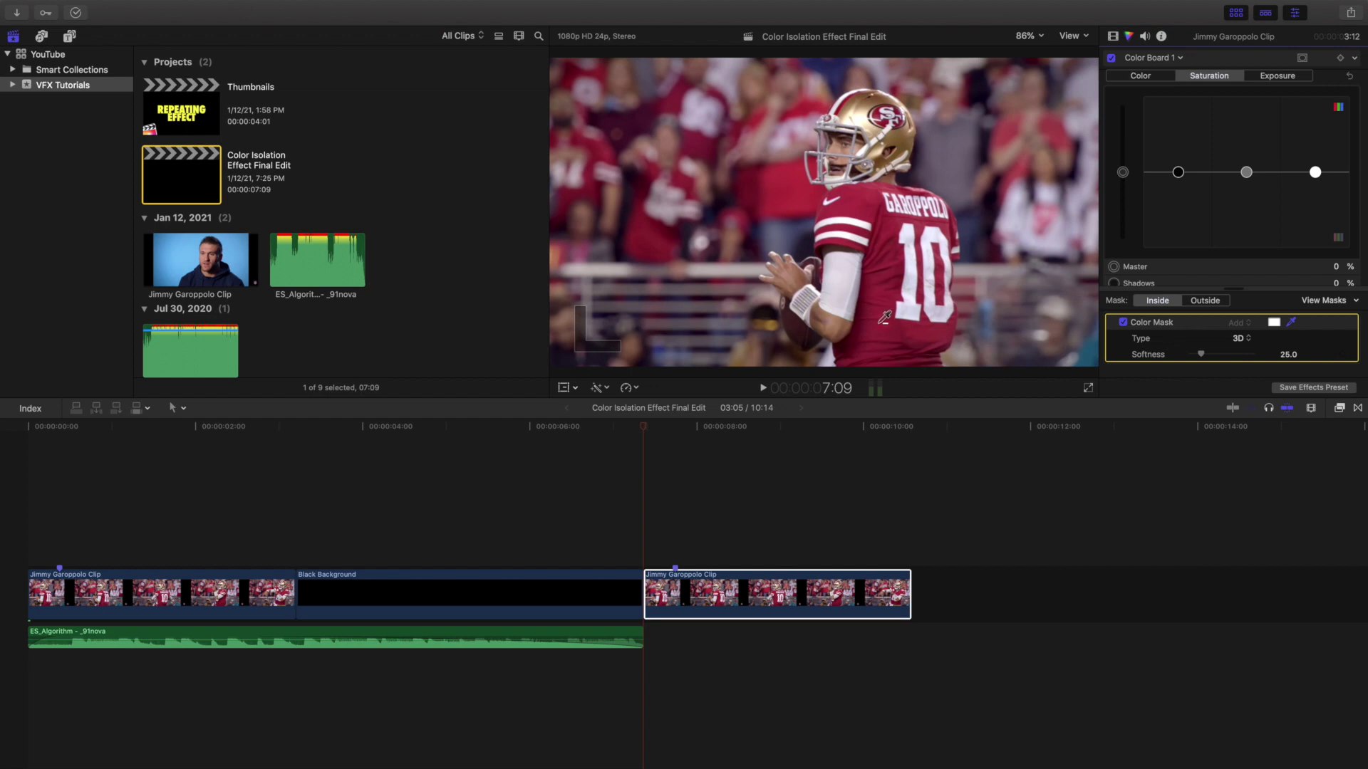
- Sample the red jersey for the colour mask, set Mask to Outside, and drop Master saturation to -100%
drag(879, 322, 899, 333)
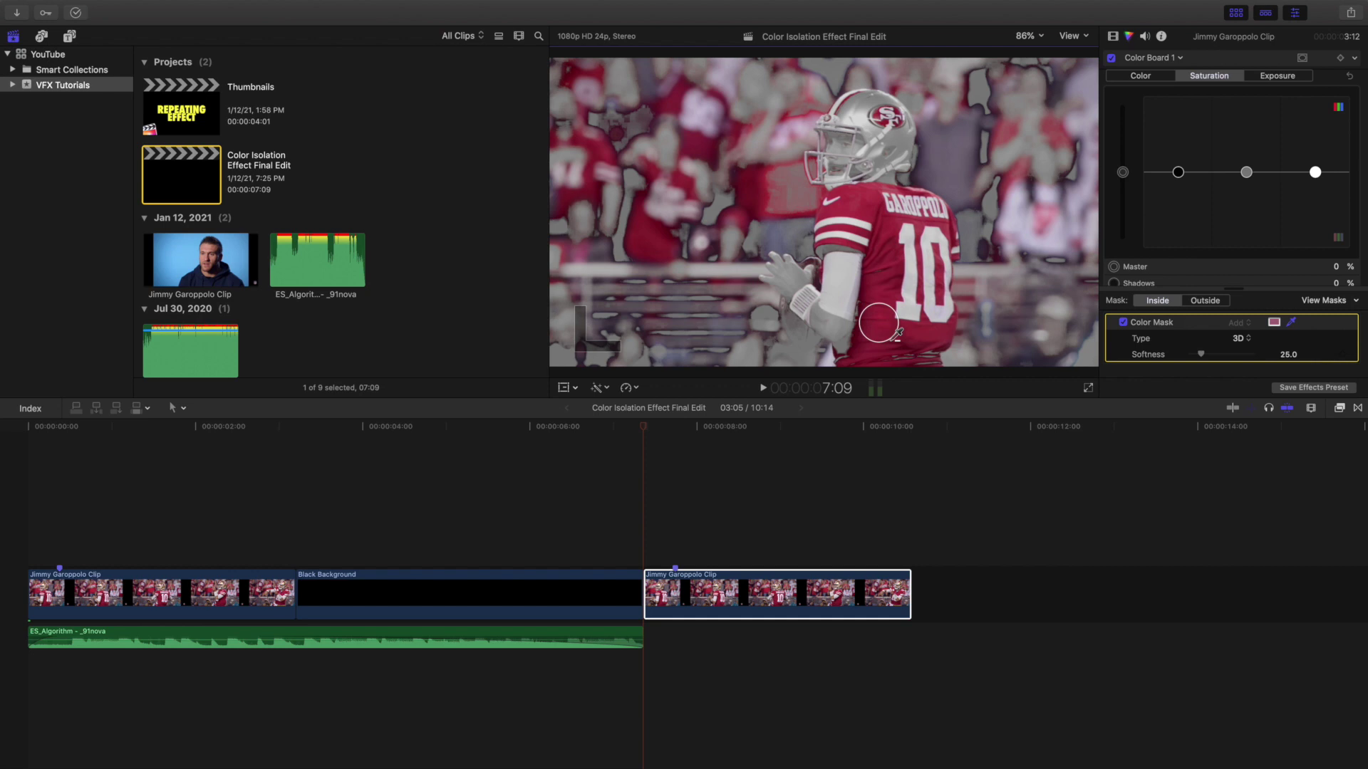
drag(899, 333, 896, 335)
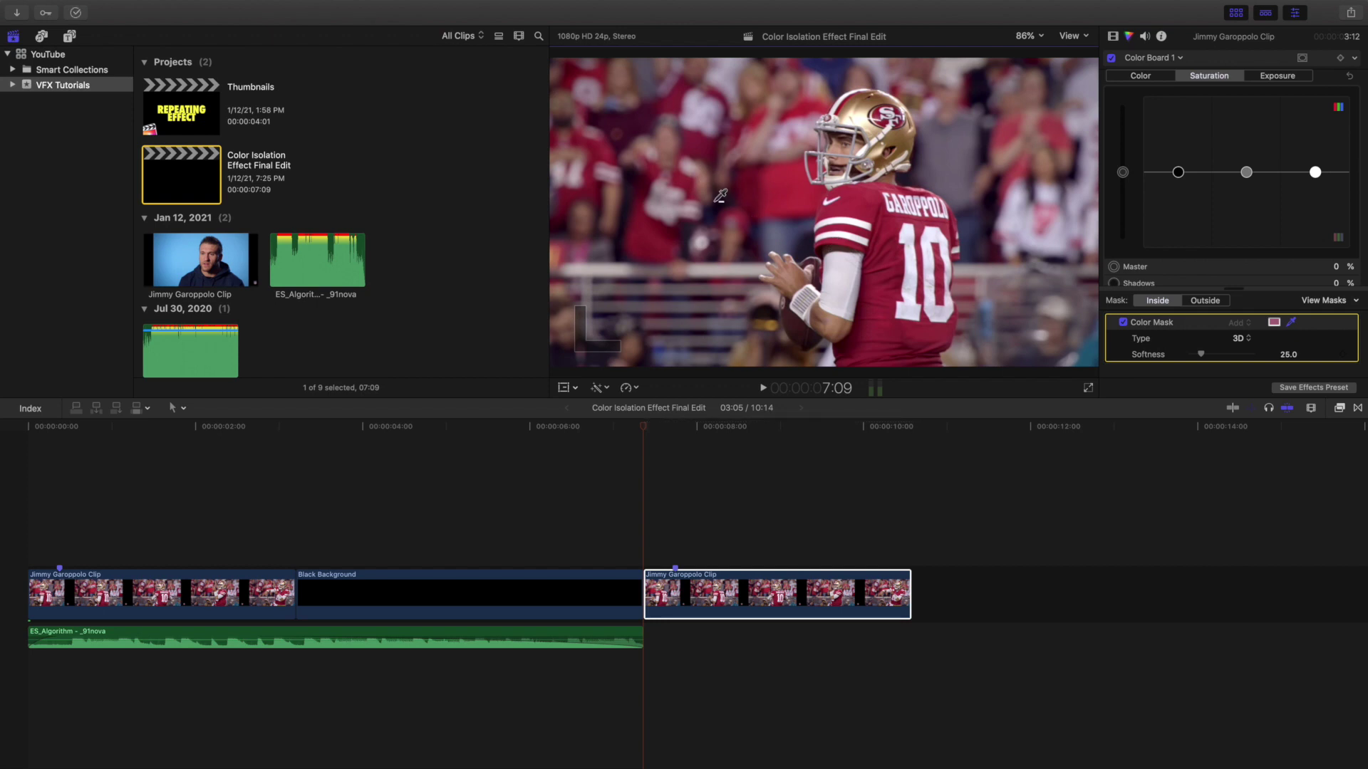
click(1206, 303)
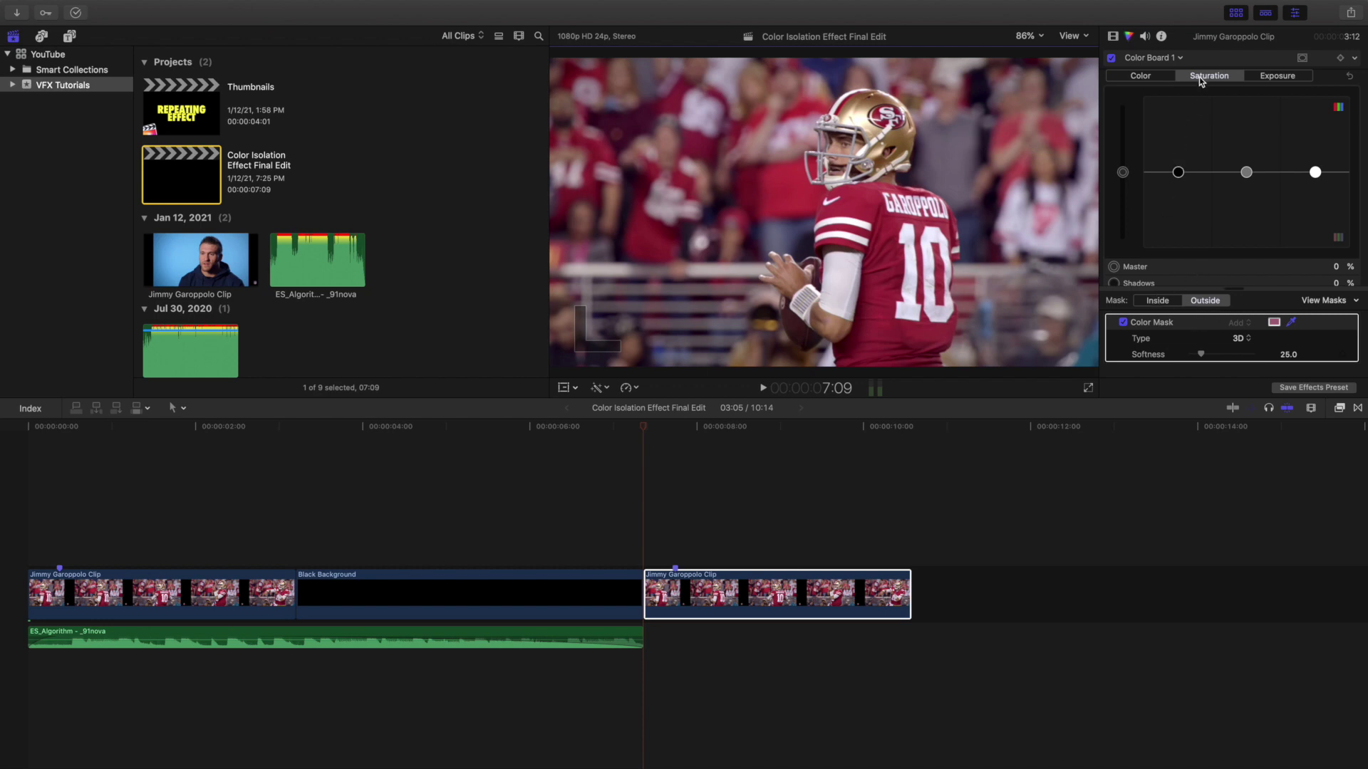
drag(1123, 174, 1121, 267)
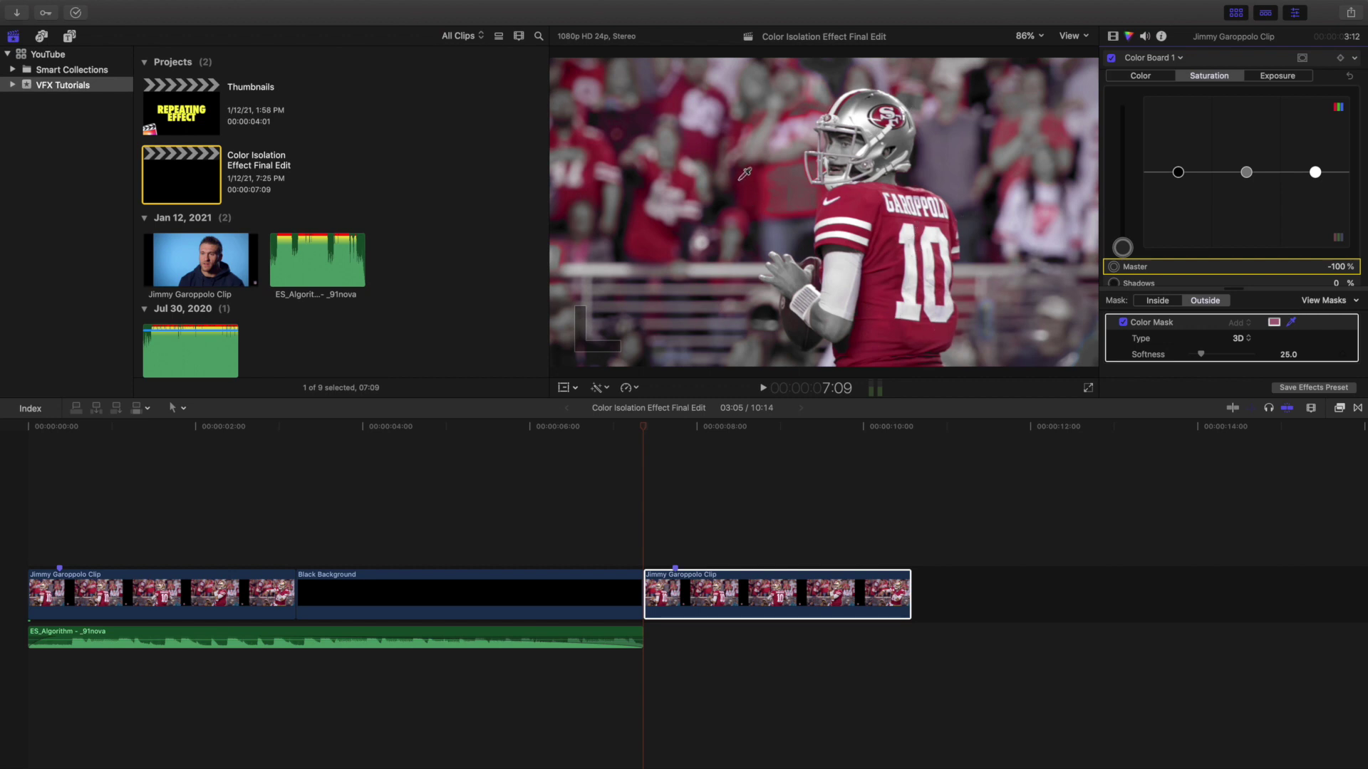
- Resample the jersey red with the eyedropper and add the crowd's red tones to the colour mask
drag(660, 178, 738, 208)
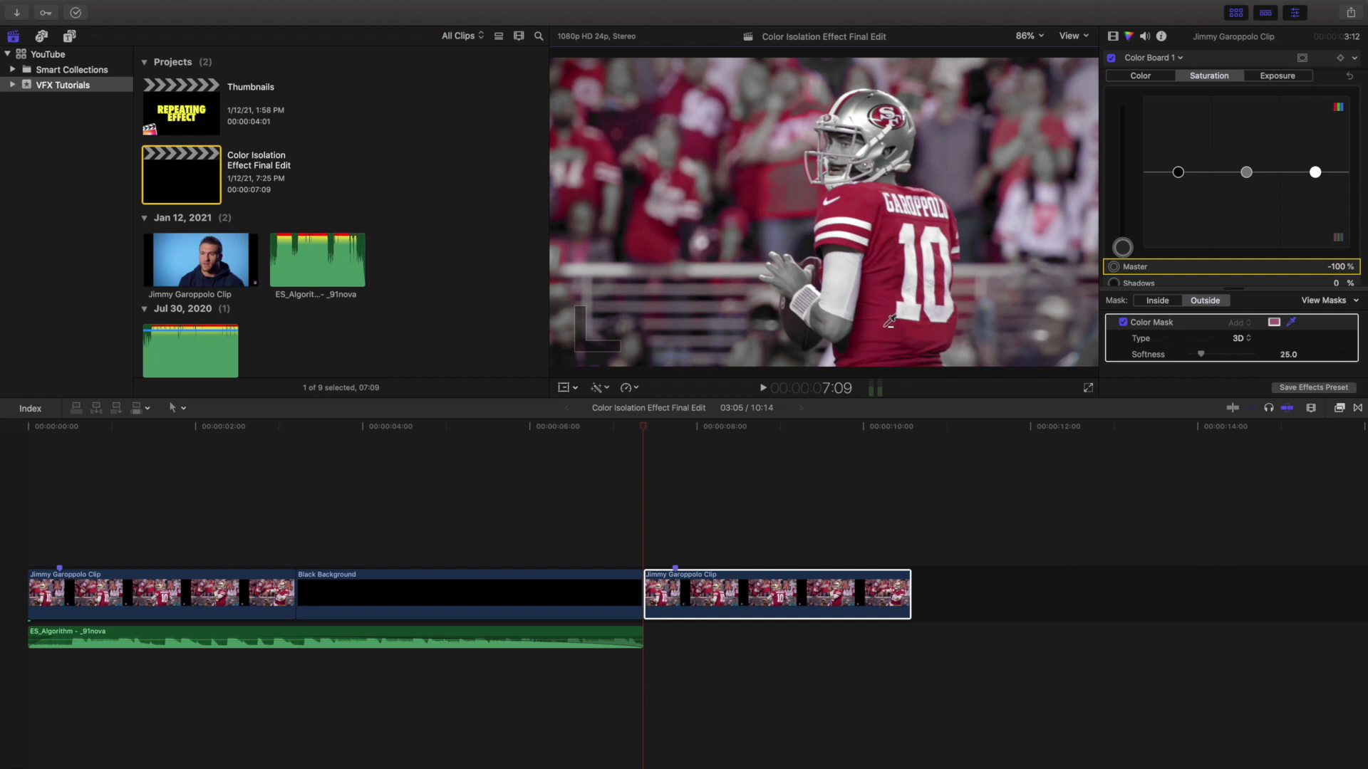
click(890, 321)
drag(890, 321, 900, 323)
drag(891, 272, 895, 278)
shift+click(668, 171)
- Add Shape Mask 1, move its ellipse onto the jersey, make it taller and wider, and tighten its feather
click(1355, 60)
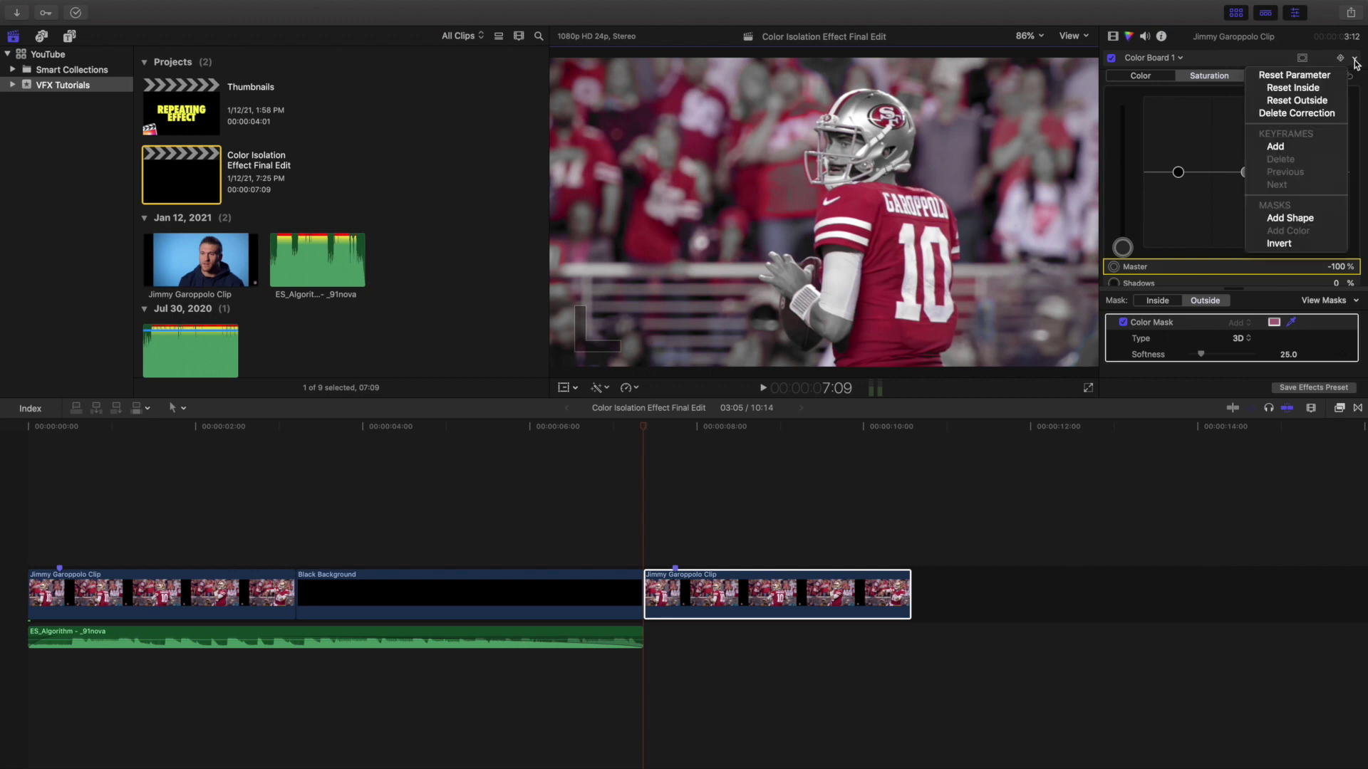
click(1296, 219)
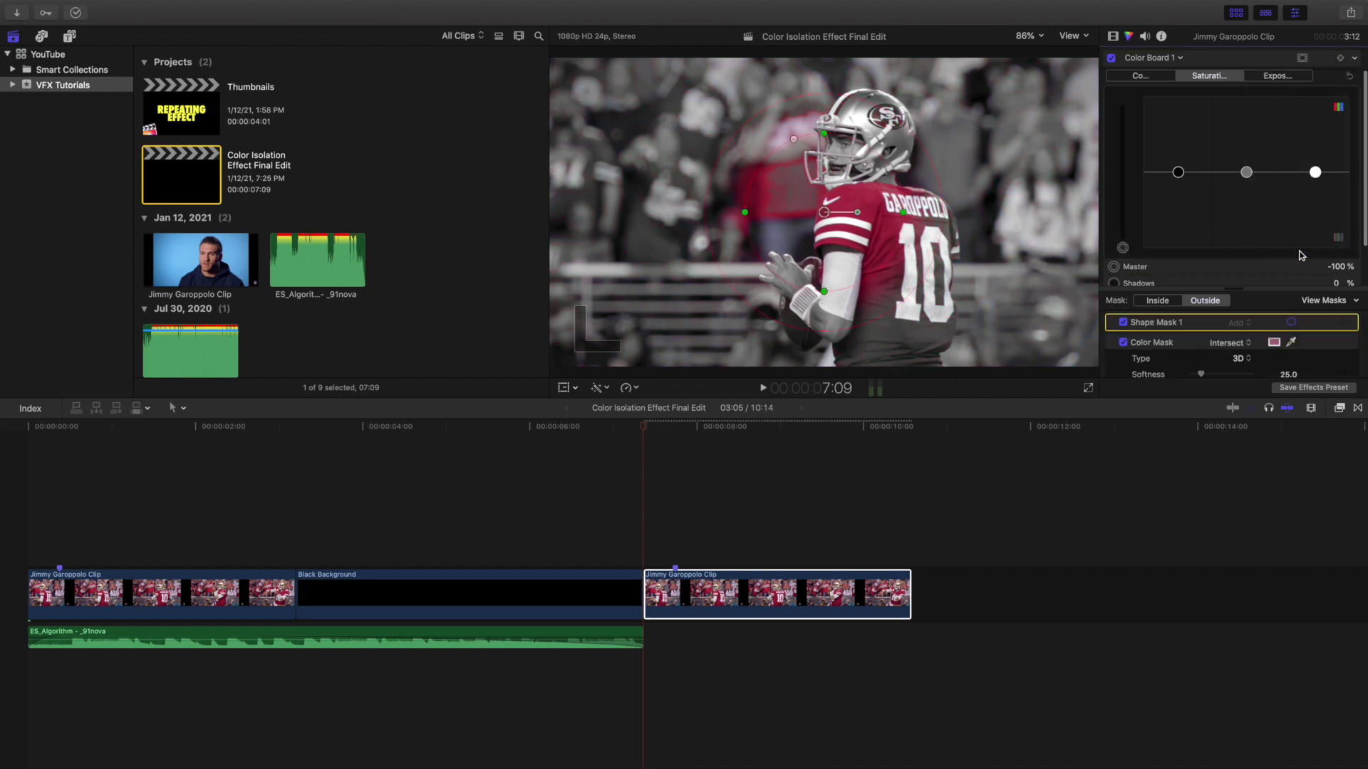
scroll(1321, 322, down, 1)
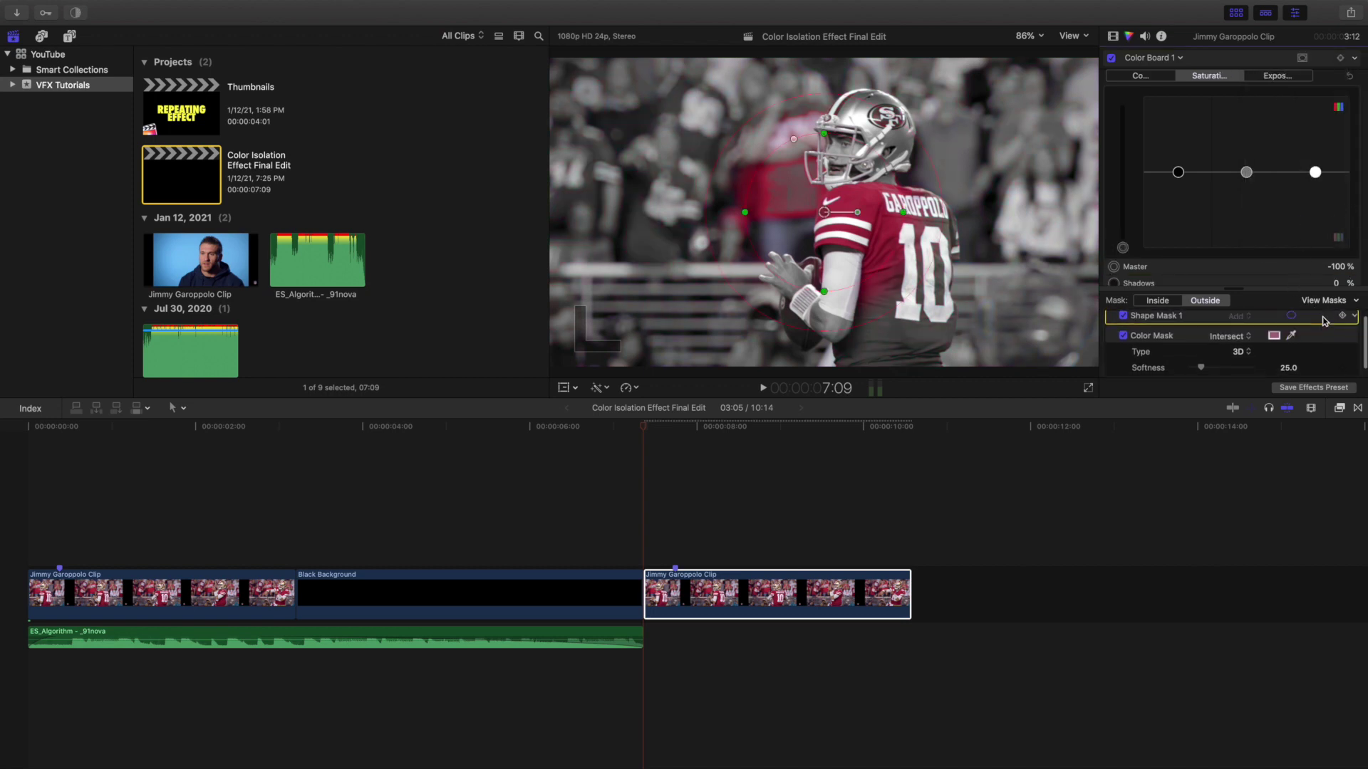
scroll(1322, 321, up, 1)
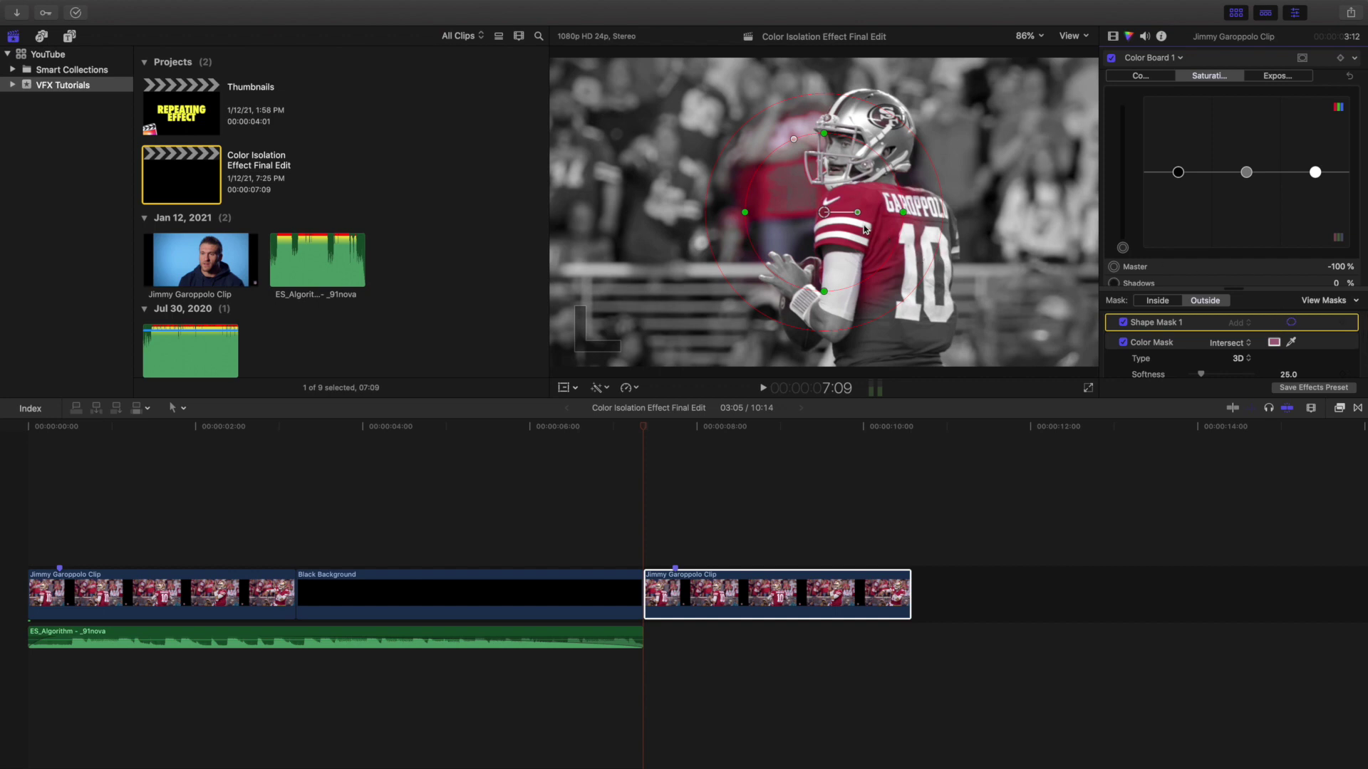
drag(828, 215, 883, 280)
drag(884, 199, 885, 178)
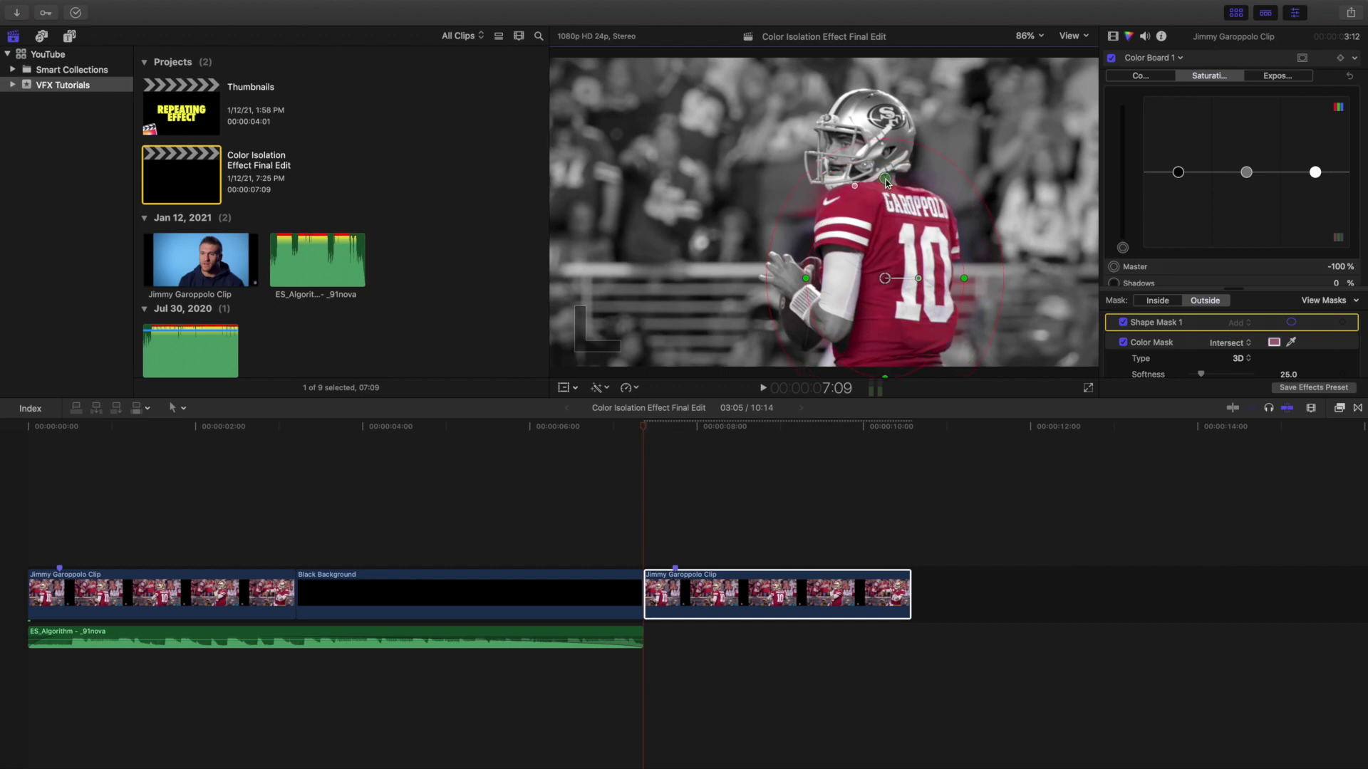
drag(805, 278, 787, 278)
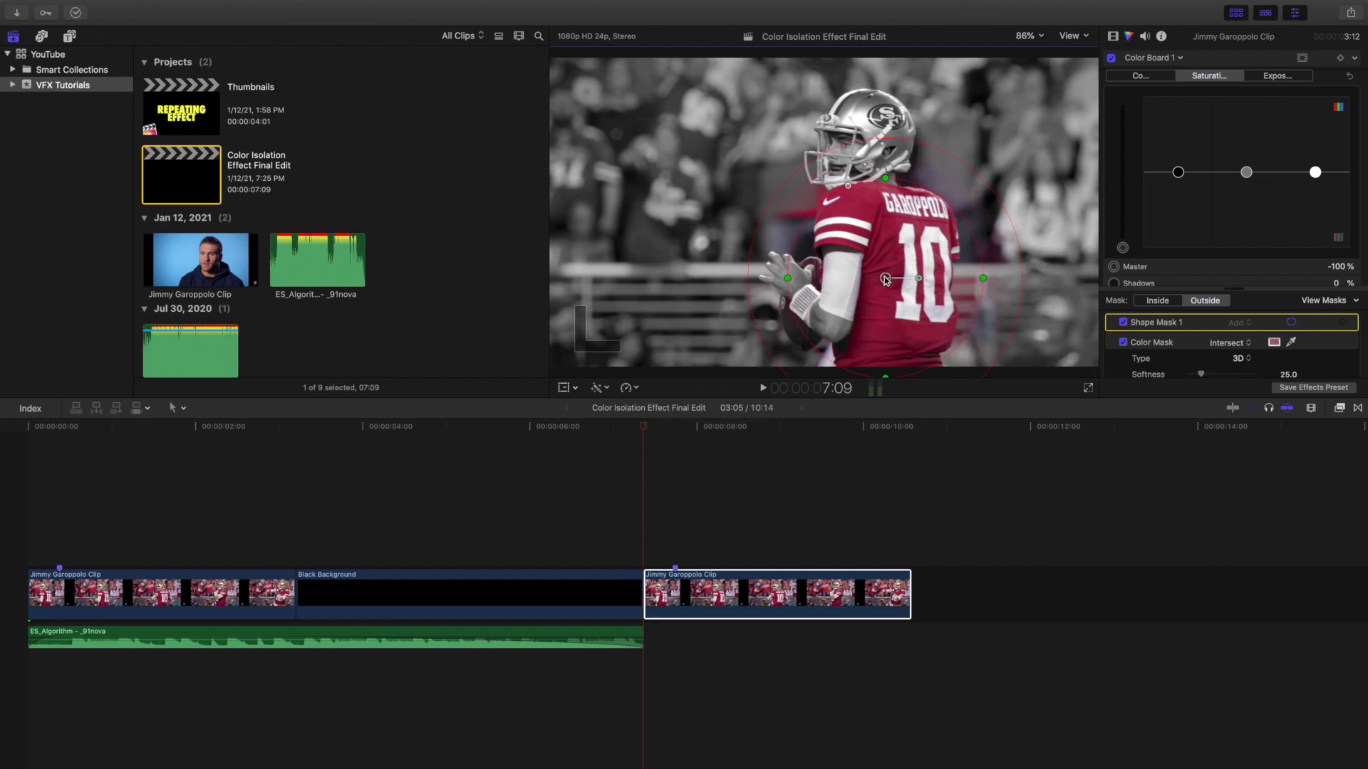
drag(1011, 230, 985, 251)
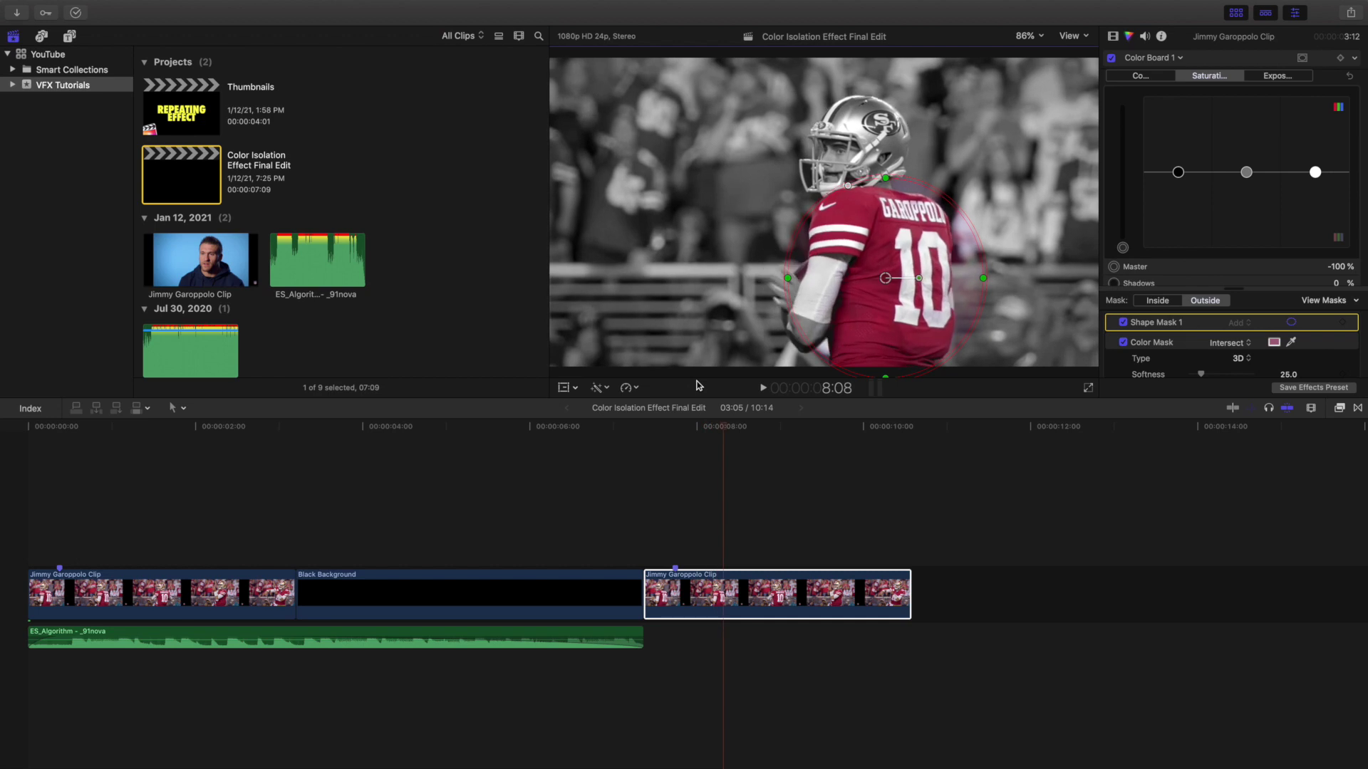
- Return to the third clip's start, set a Shape Mask 1 keyframe, and move the ellipse onto the player
key(space)
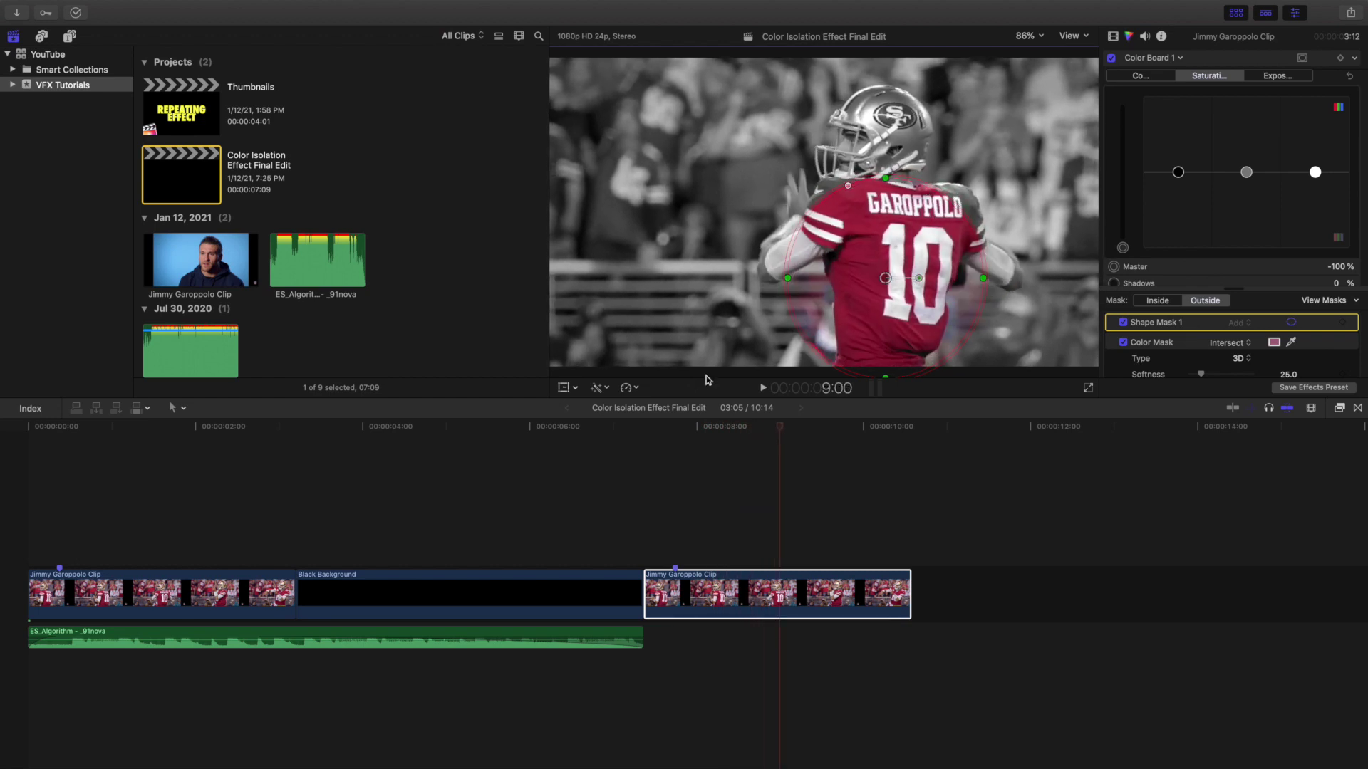
click(647, 513)
key(Up)
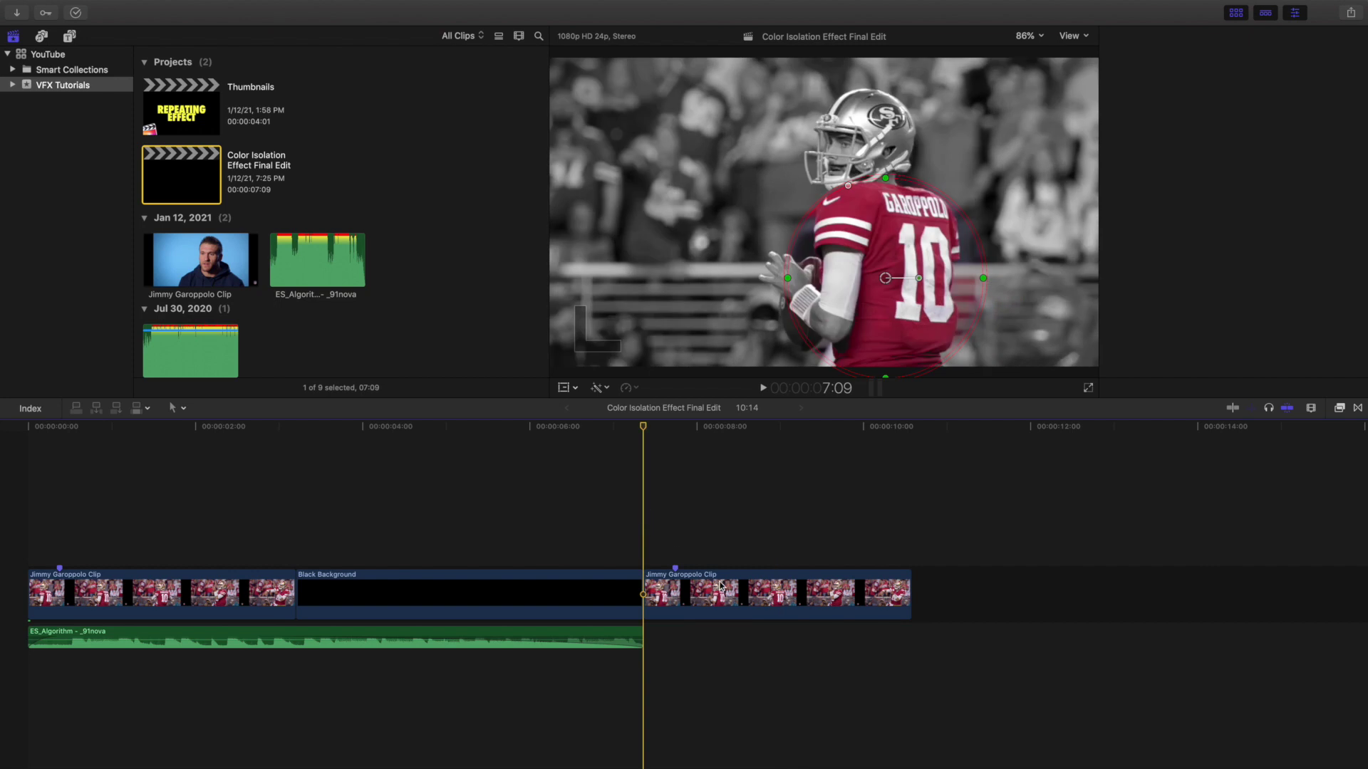
key(c)
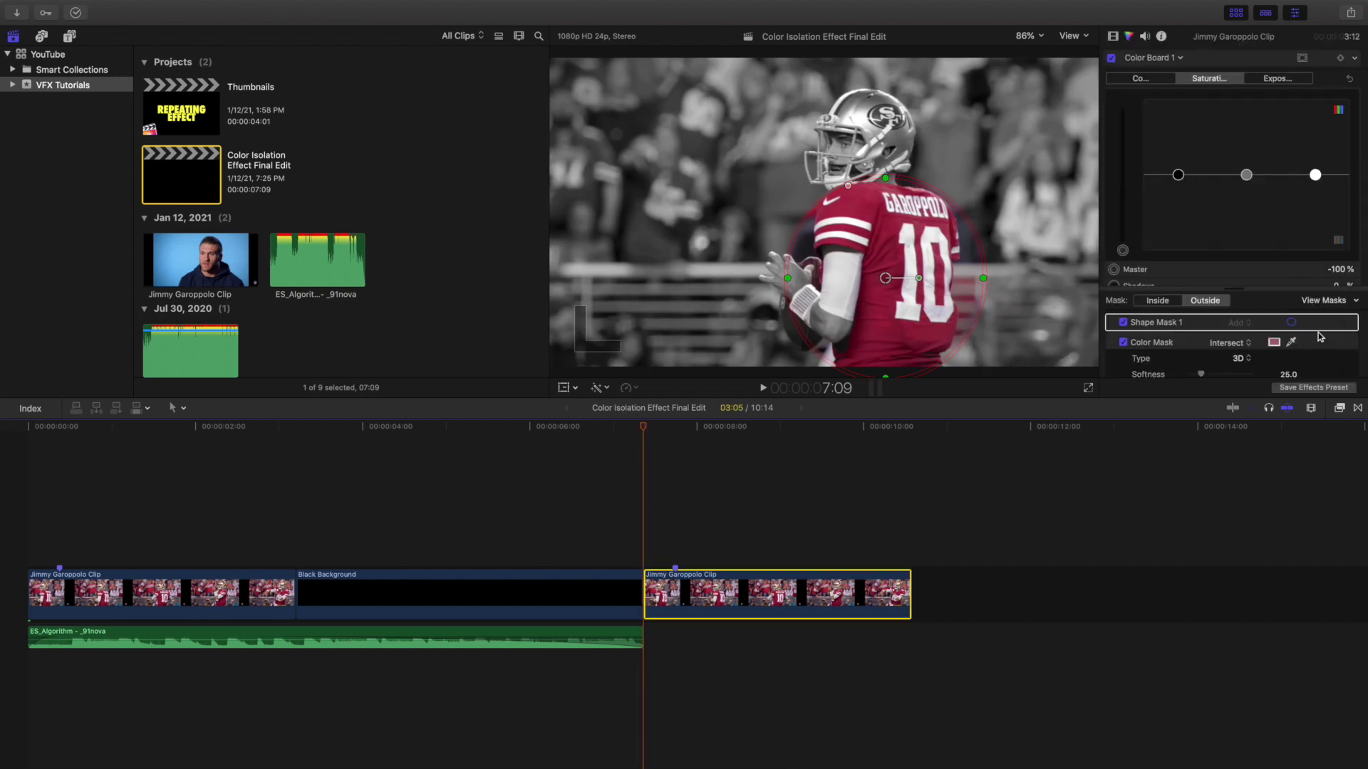
click(1343, 324)
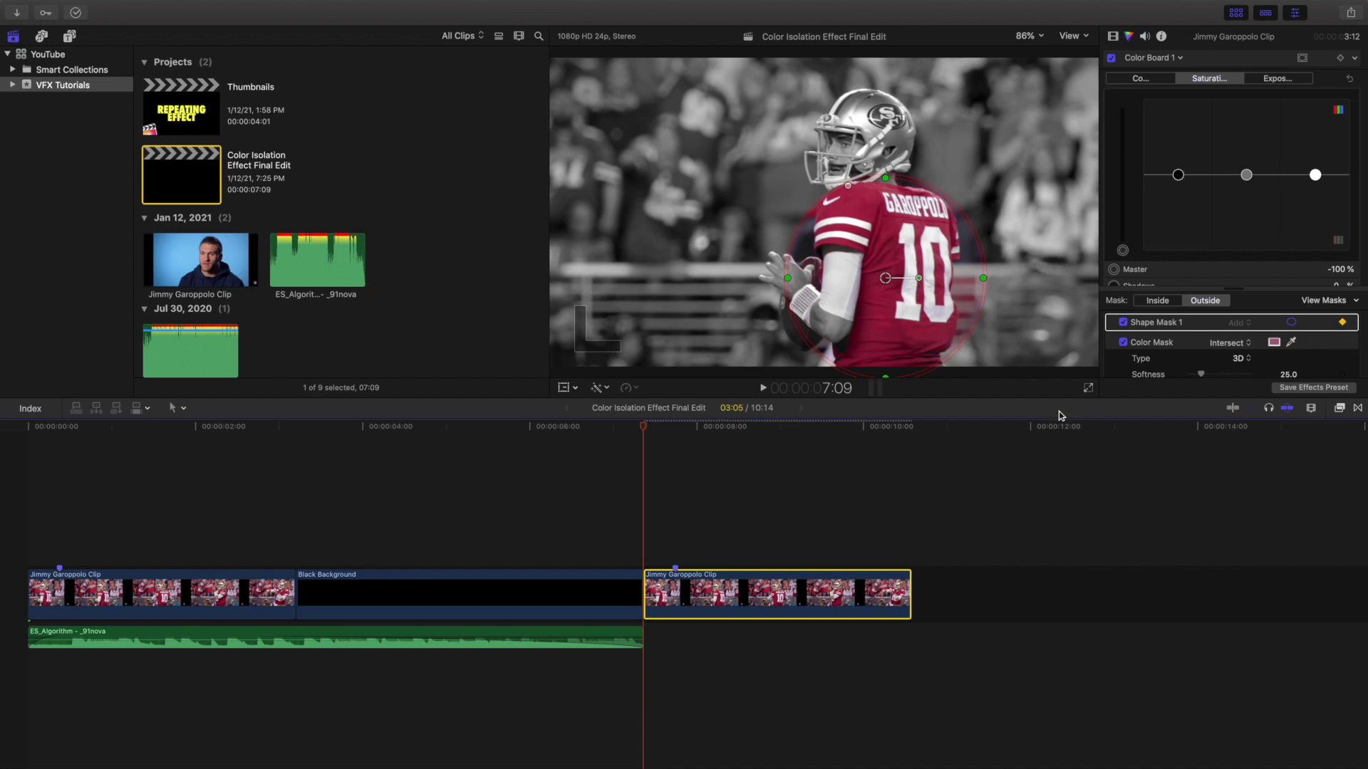
key(space)
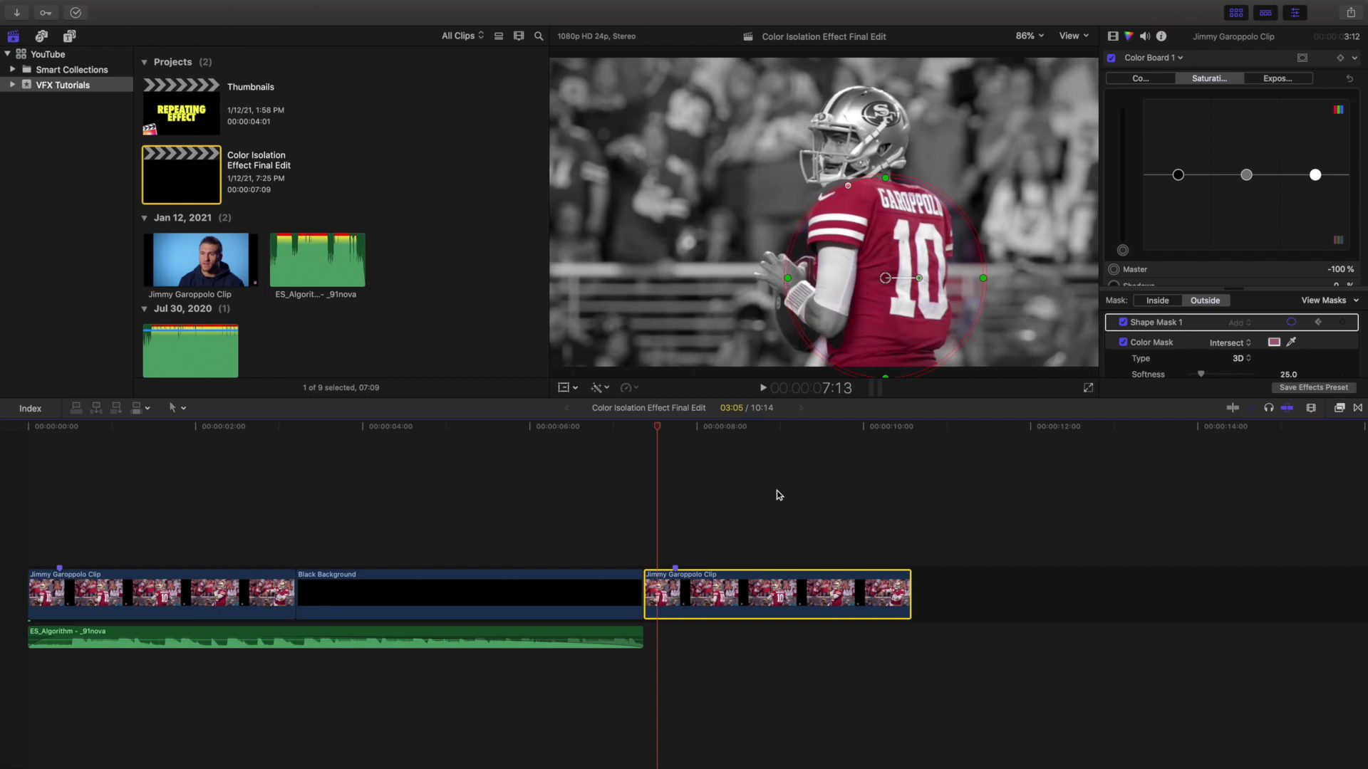
drag(898, 292, 888, 281)
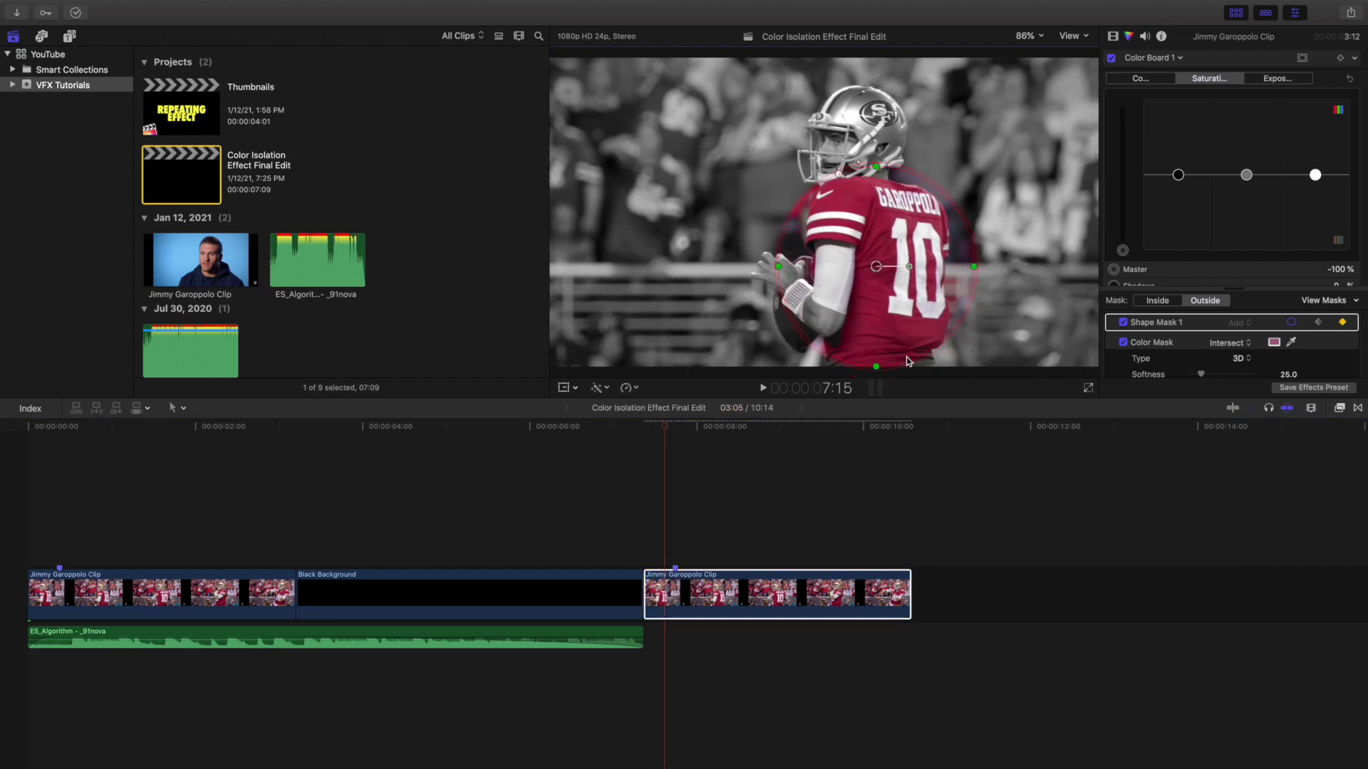
- Later in the shot, recentre, heighten and shift the ellipse right, then delete the extra clip copy
key(space)
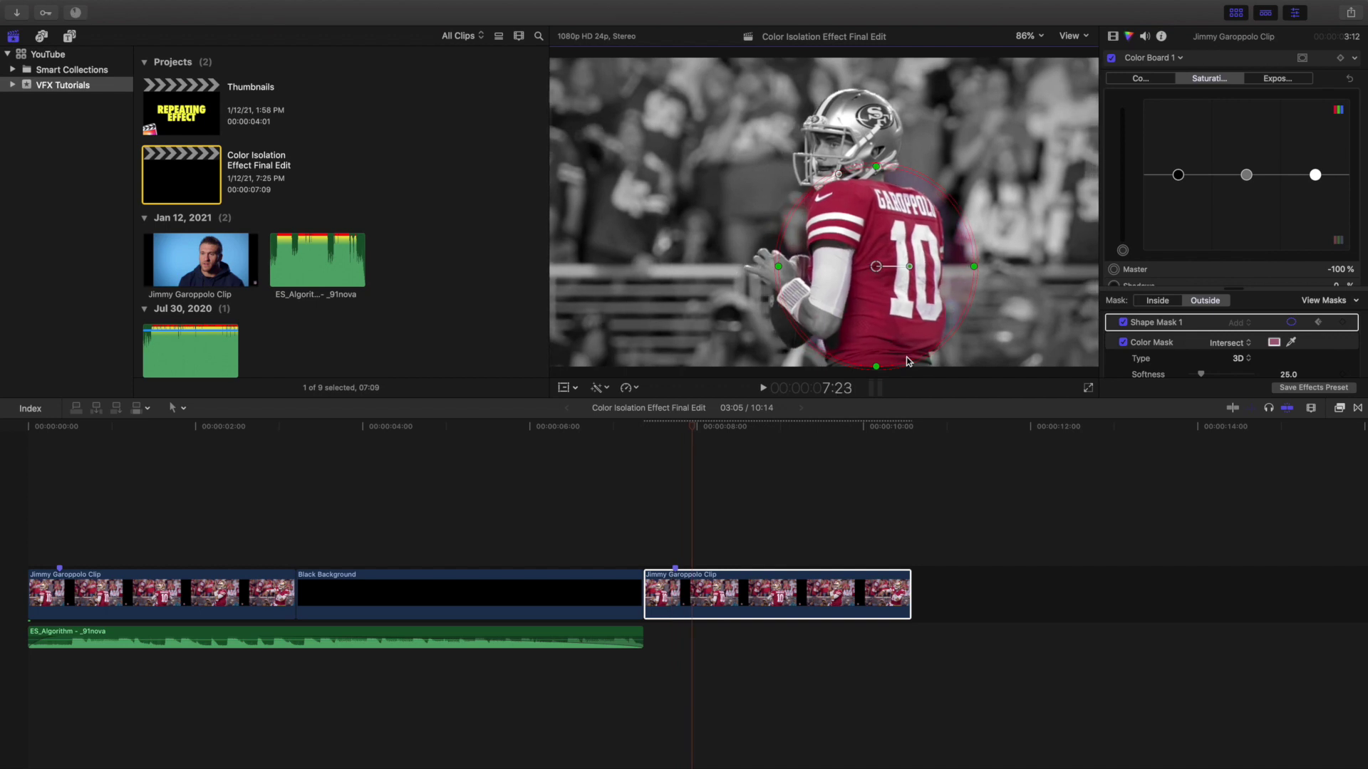
key(space)
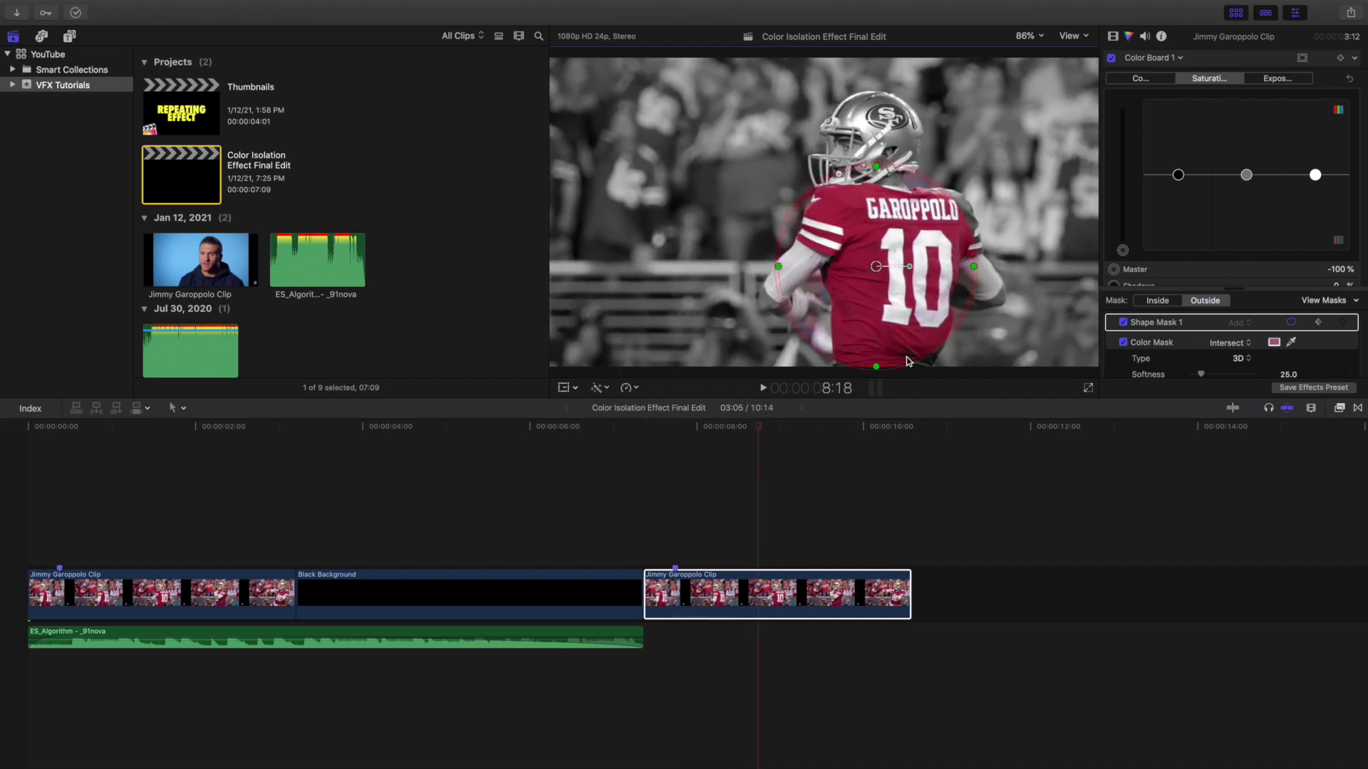
drag(876, 266, 897, 260)
drag(897, 382, 899, 386)
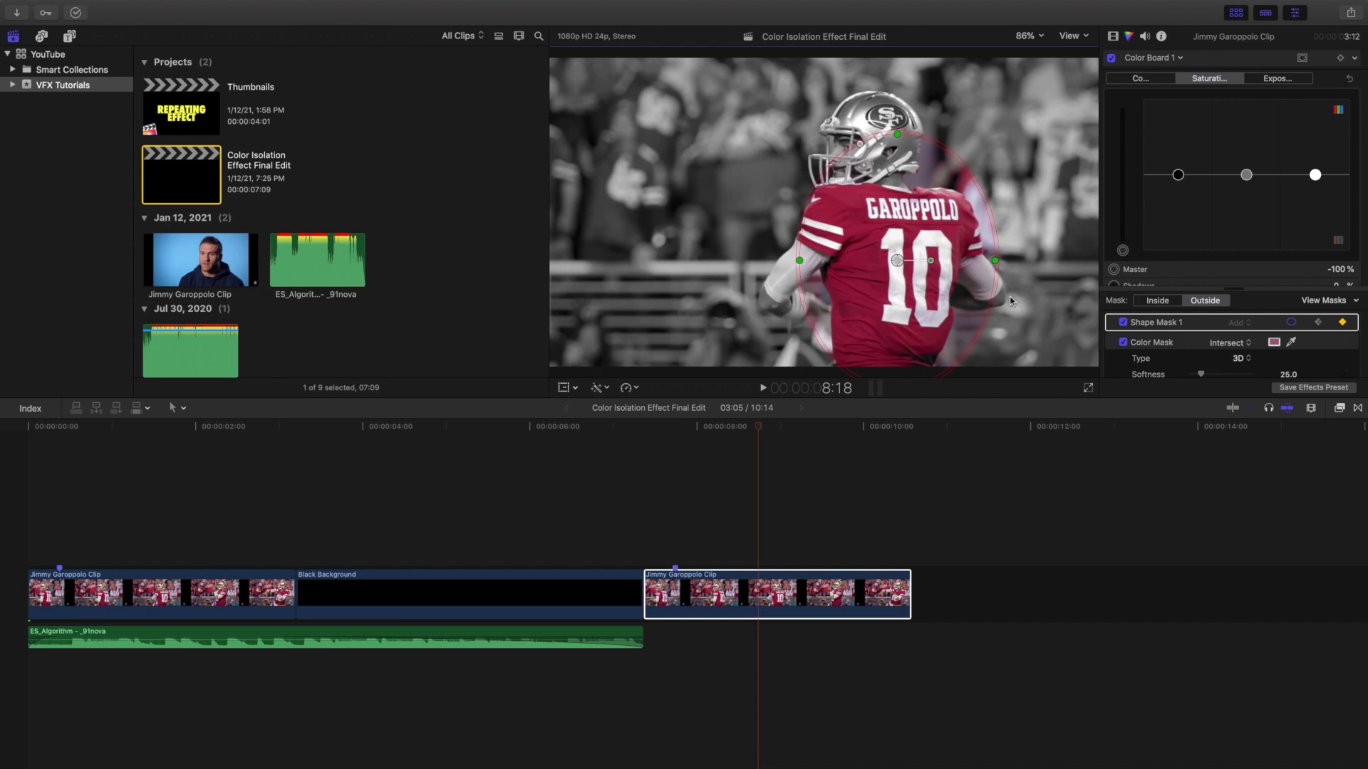
key(Right)
key(Right)
key(Right)
key(Right)
key(Right)
key(Right)
key(Right)
key(Right)
key(Right)
key(Right)
key(Right)
key(Right)
key(Right)
key(Right)
key(Right)
key(Right)
key(Right)
key(Right)
key(Right)
key(Right)
key(Right)
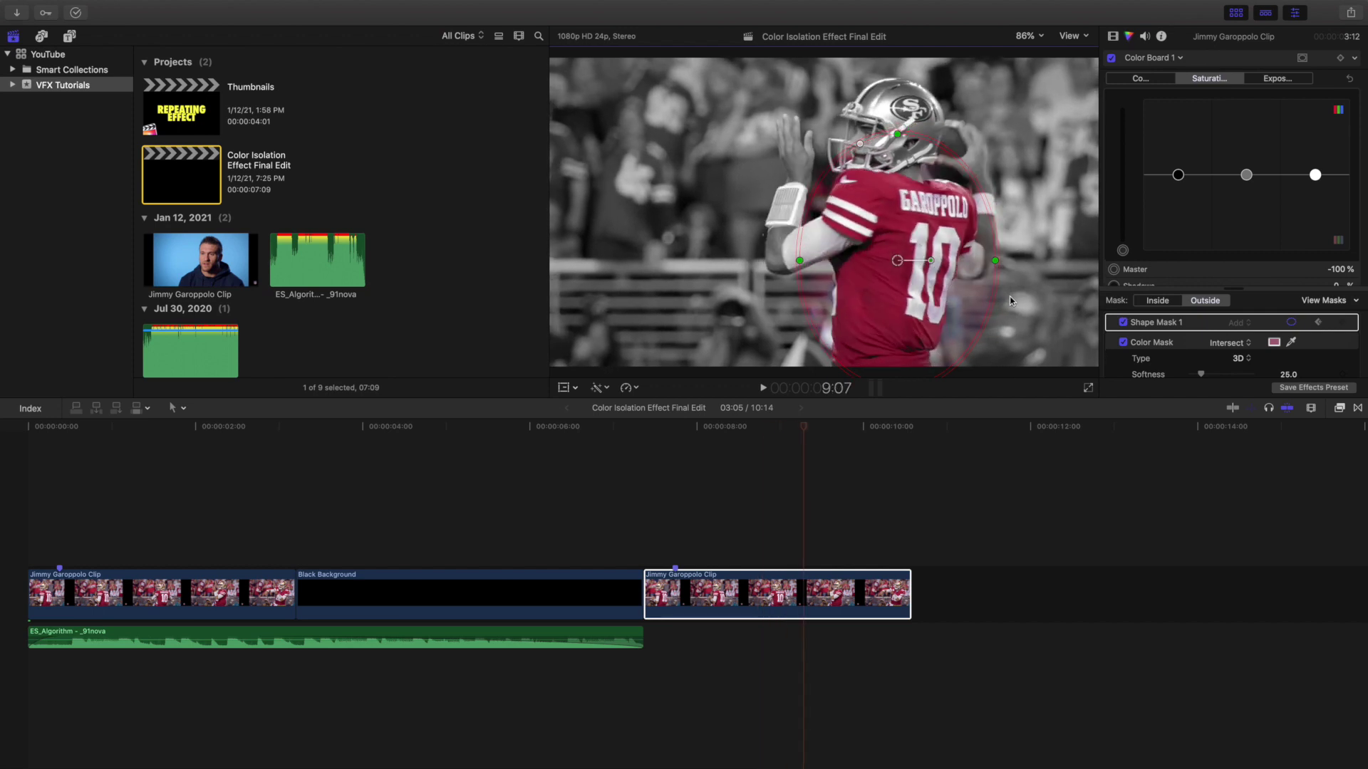
key(Right)
key(Right)
key(Right)
key(Right)
key(Right)
key(Right)
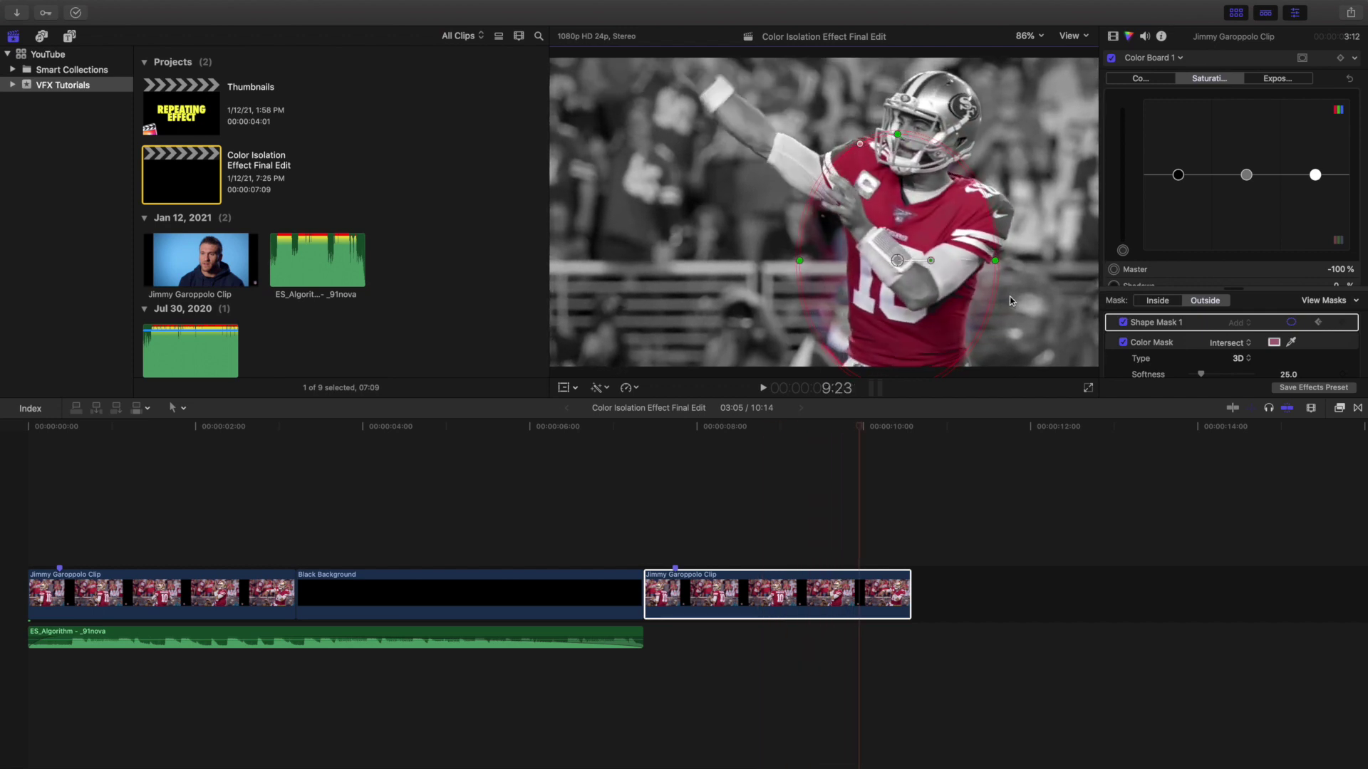
drag(897, 260, 919, 257)
click(702, 597)
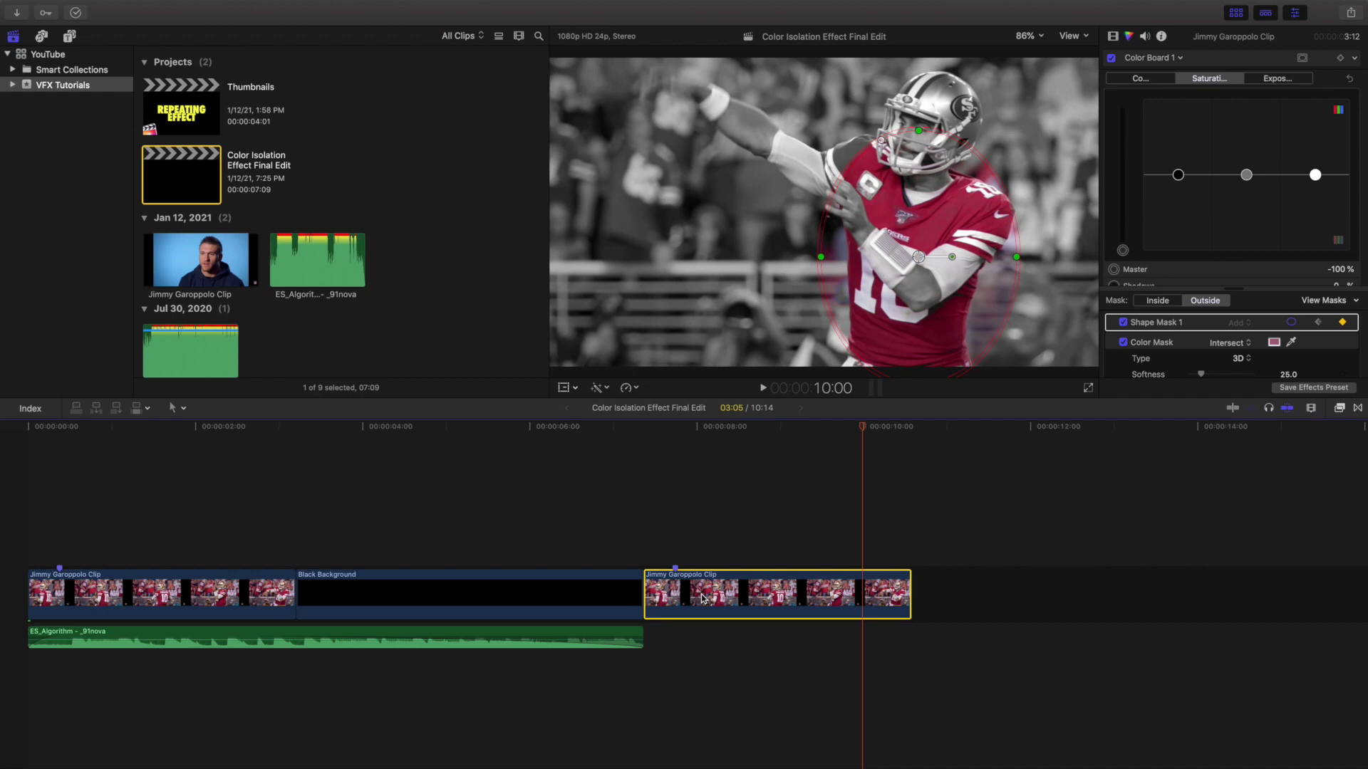
key(Delete)
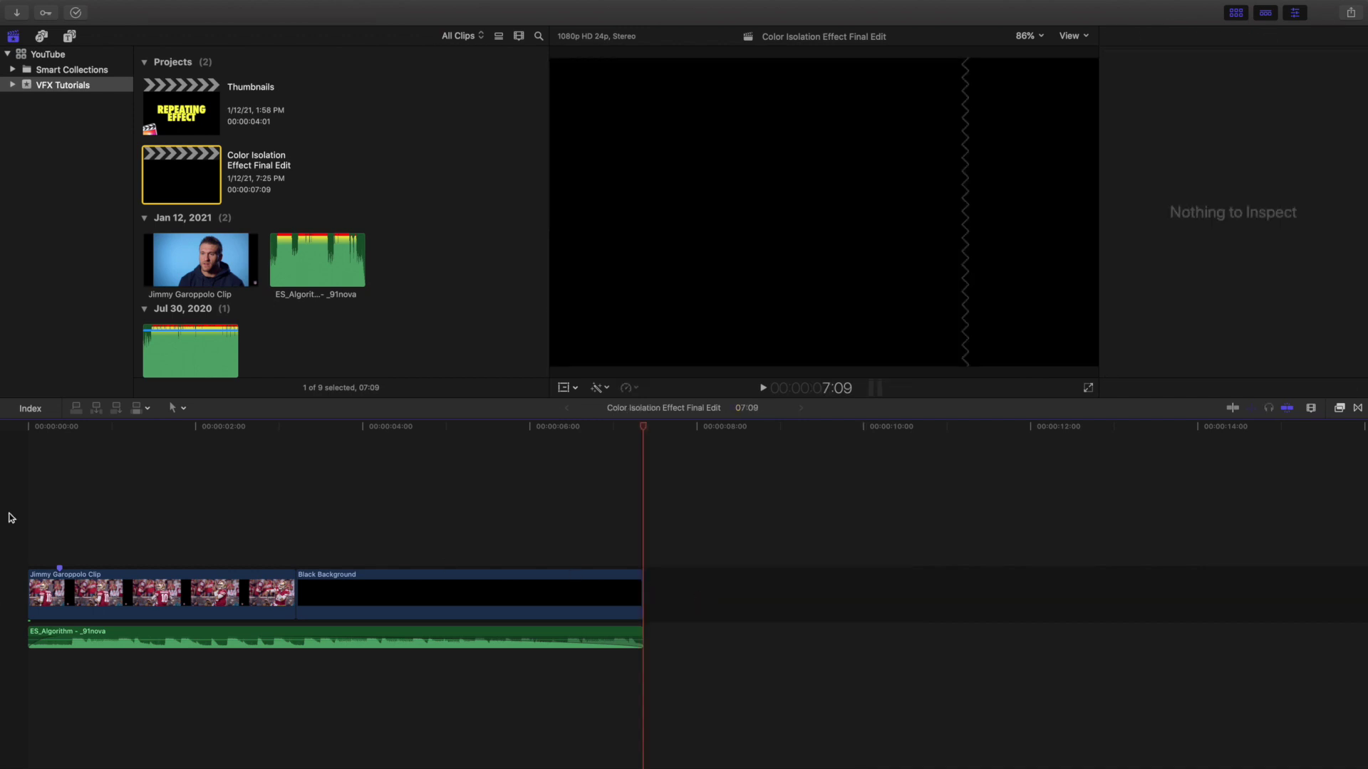
- Select the finished first clip, set Mask to Outside, and inspect Shape Mask 1 and the Color Mask
key(Home)
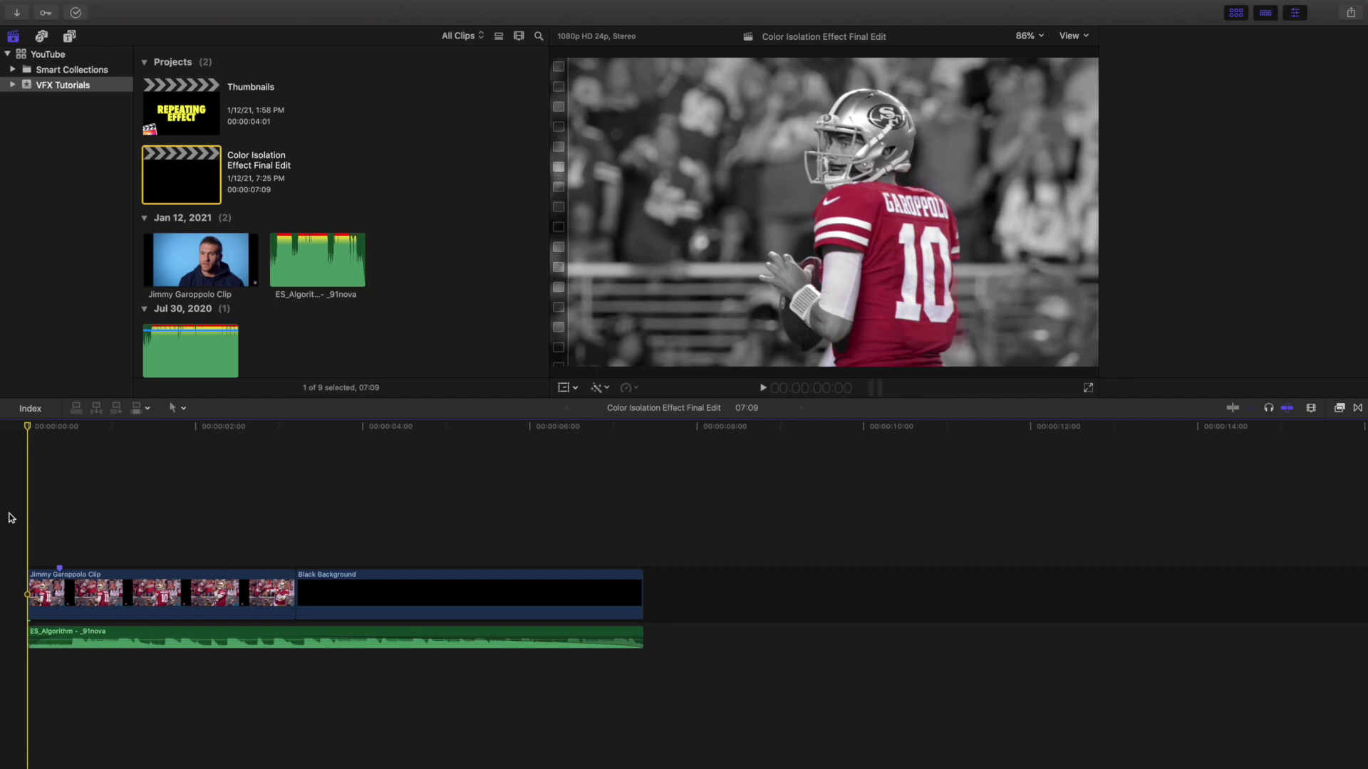
click(75, 580)
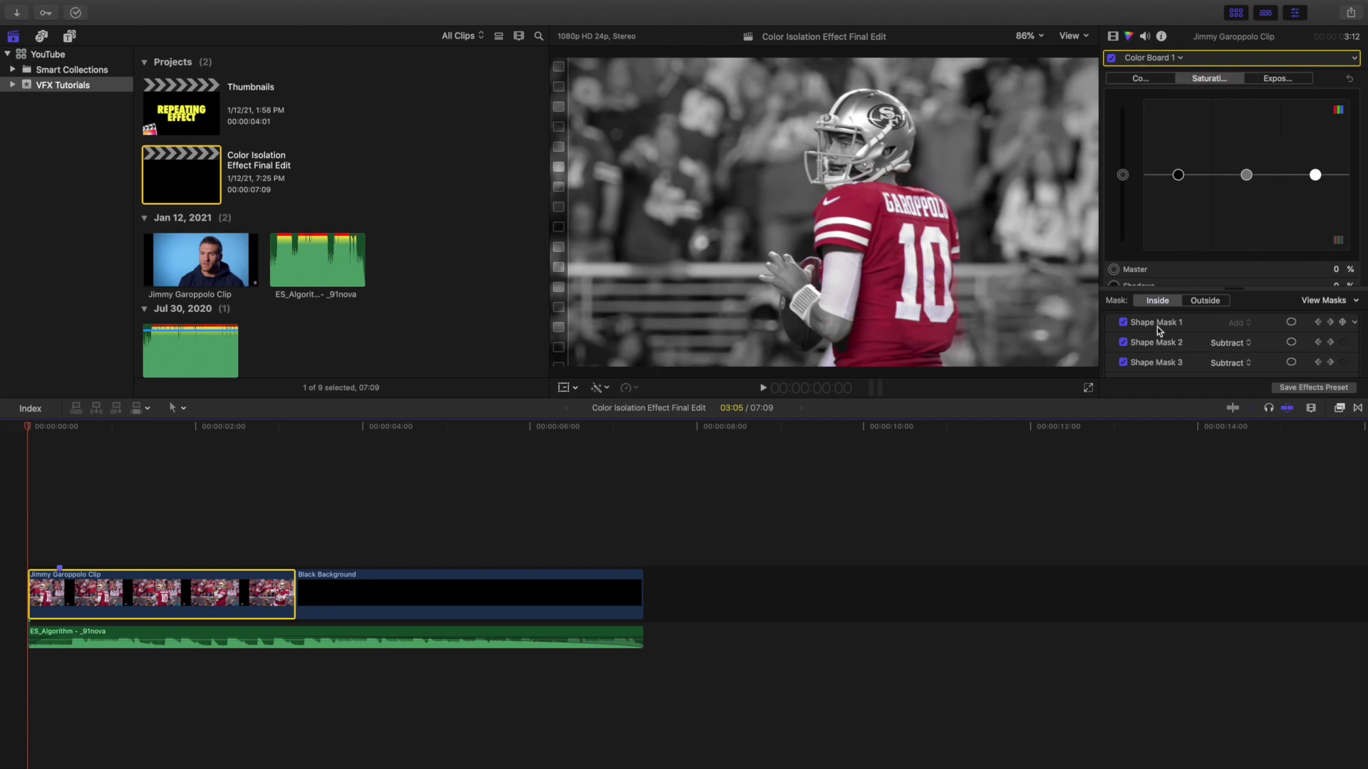
click(1204, 302)
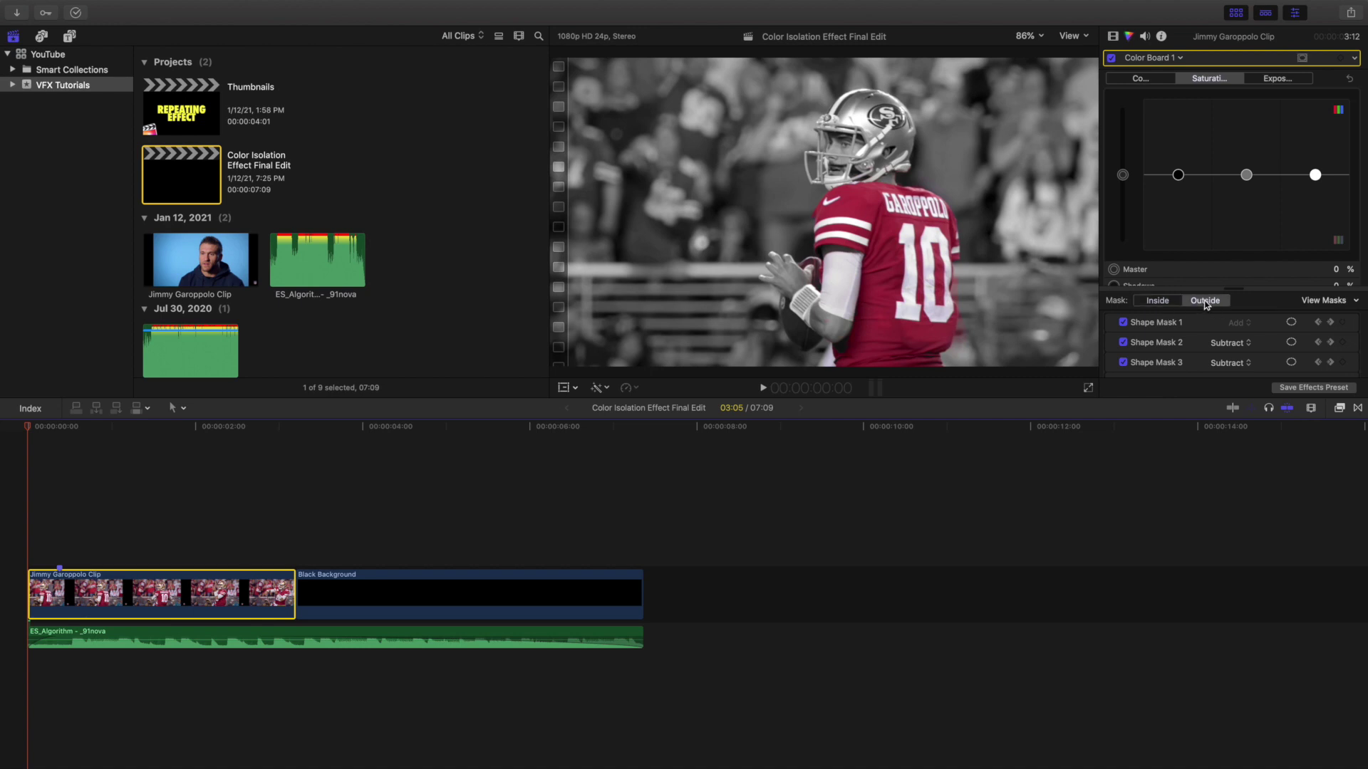
click(1262, 326)
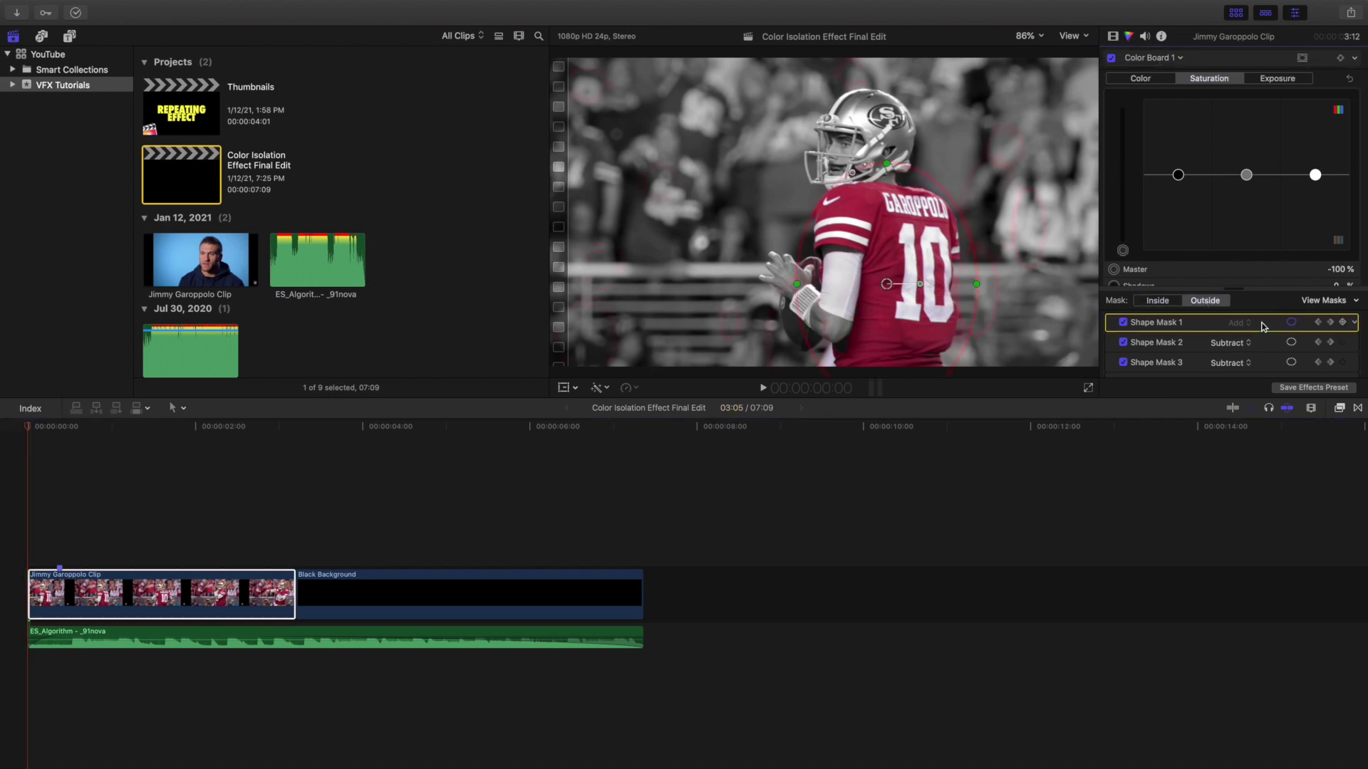
scroll(1261, 339, down, 2)
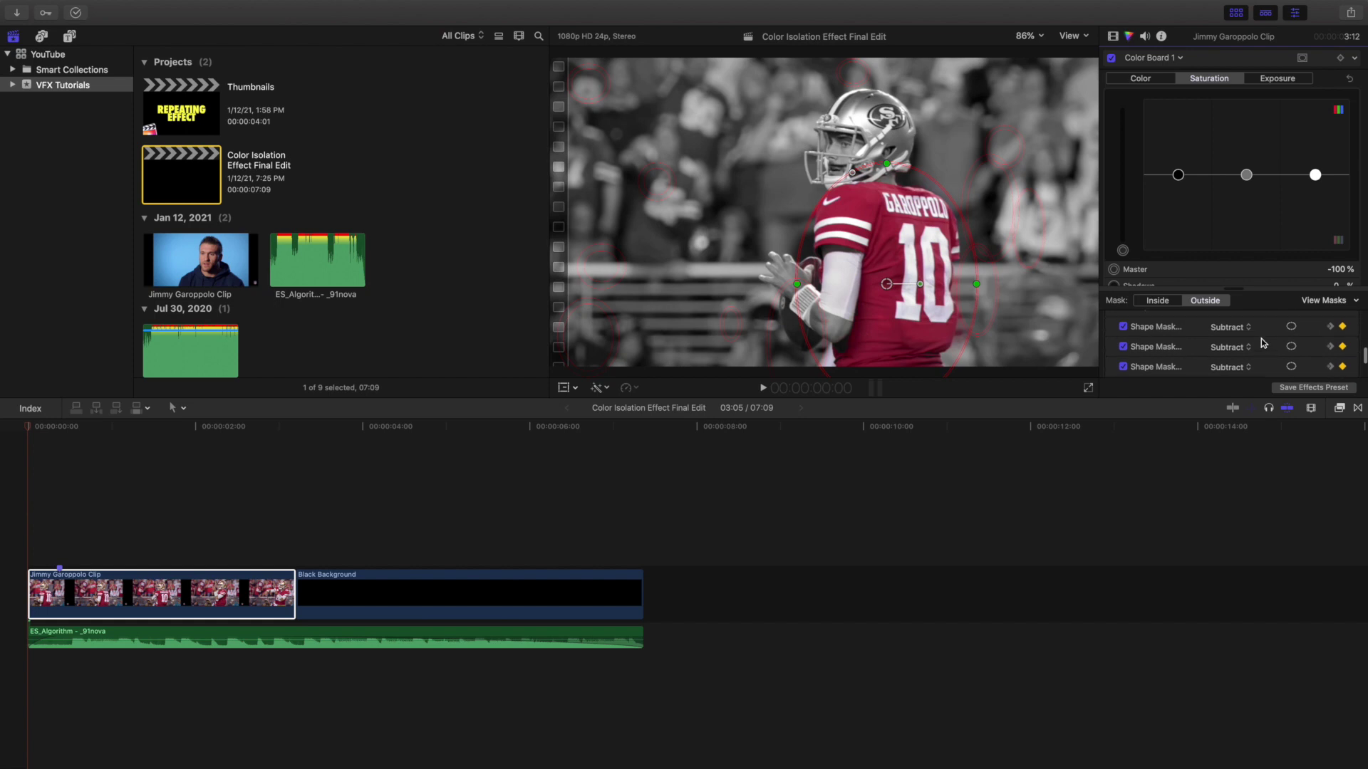
scroll(1261, 339, down, 3)
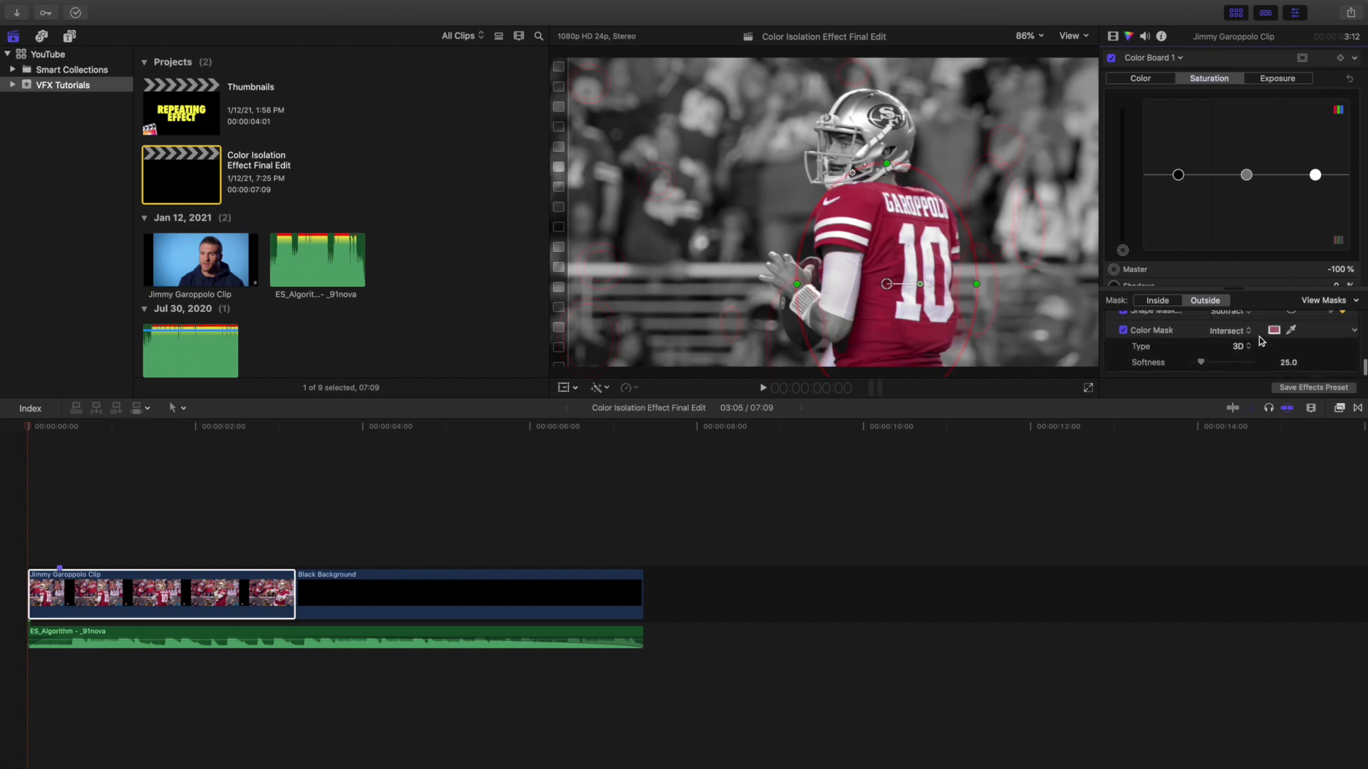
click(1310, 332)
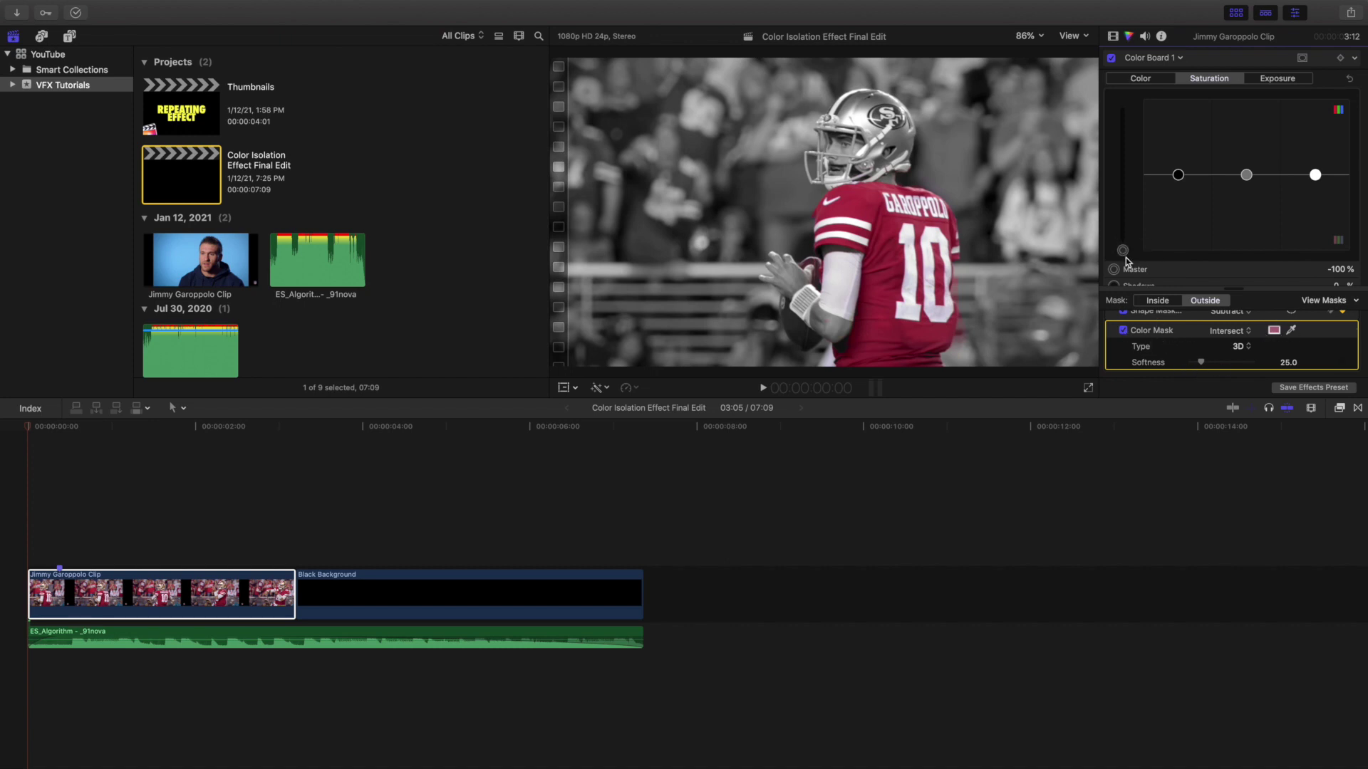
scroll(1186, 345, up, 3)
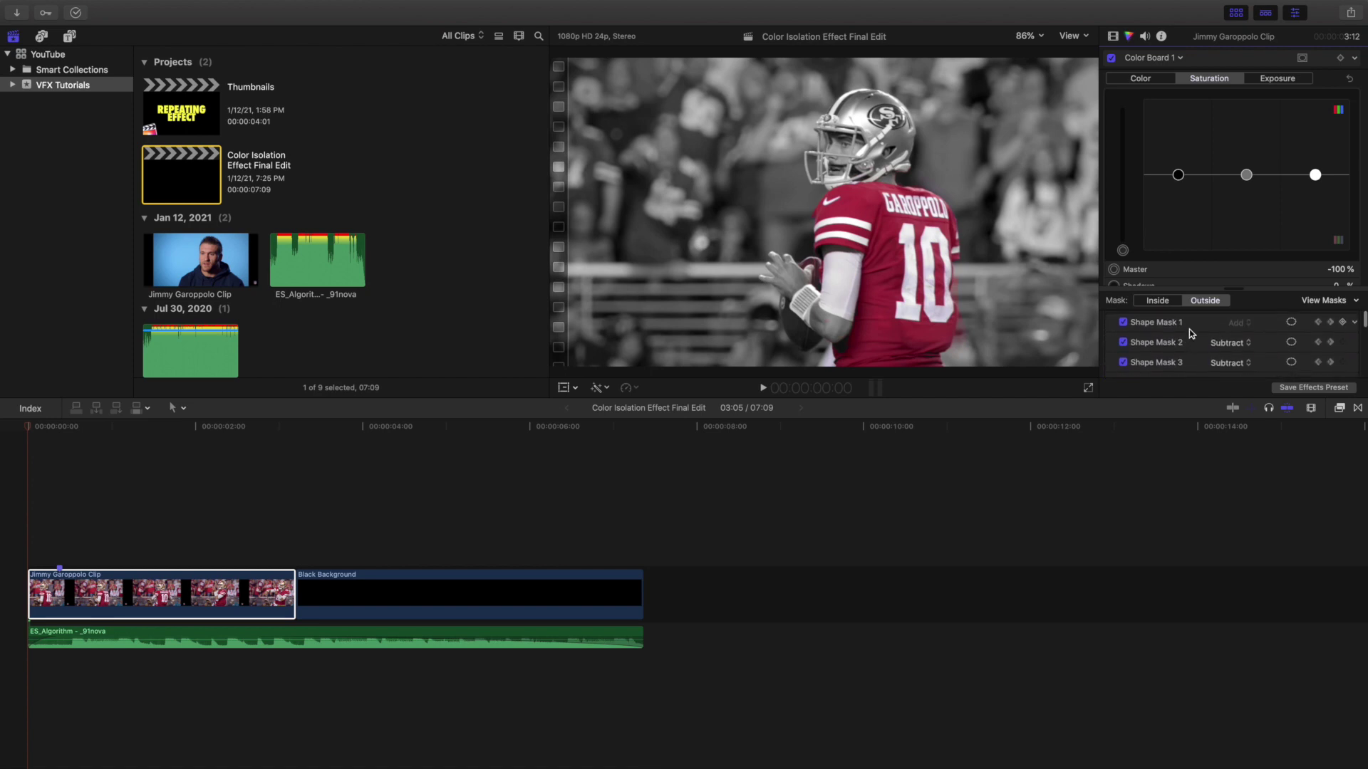
click(1263, 327)
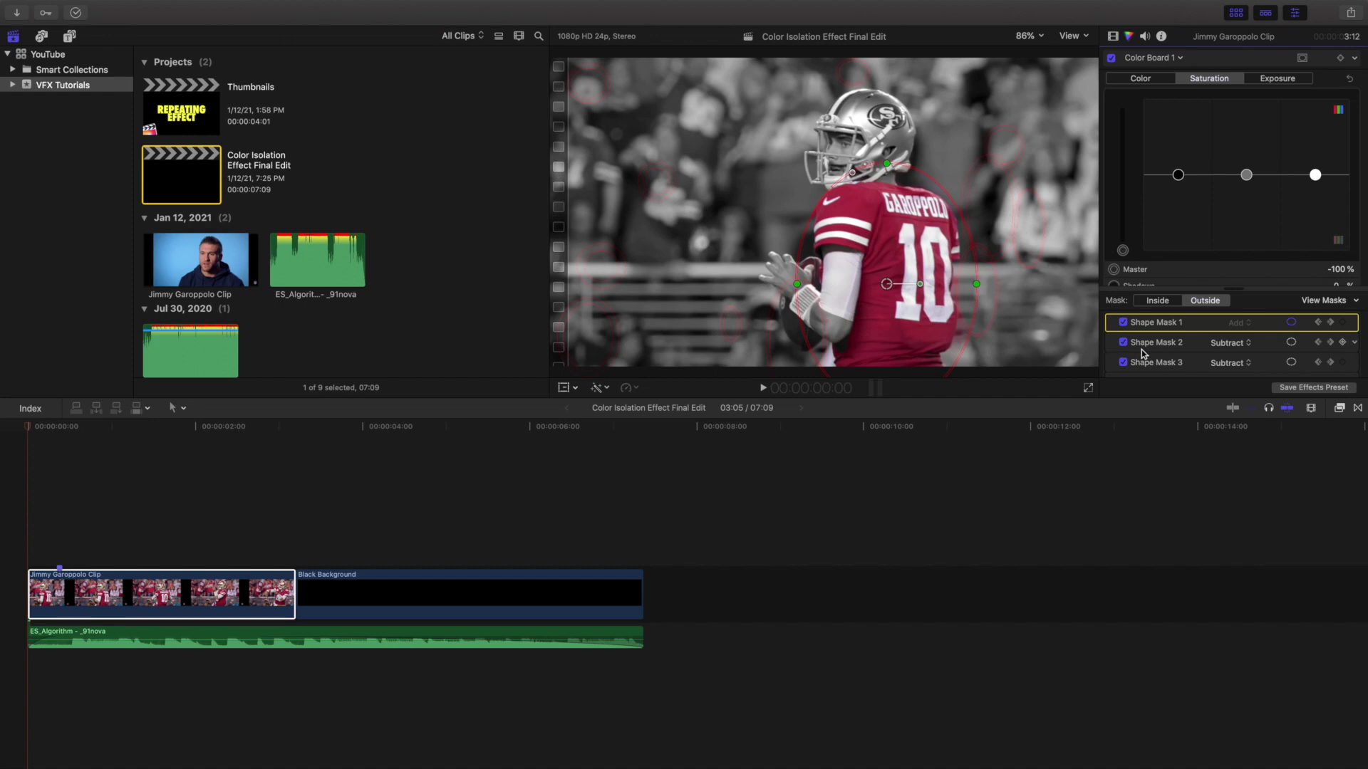
click(1113, 37)
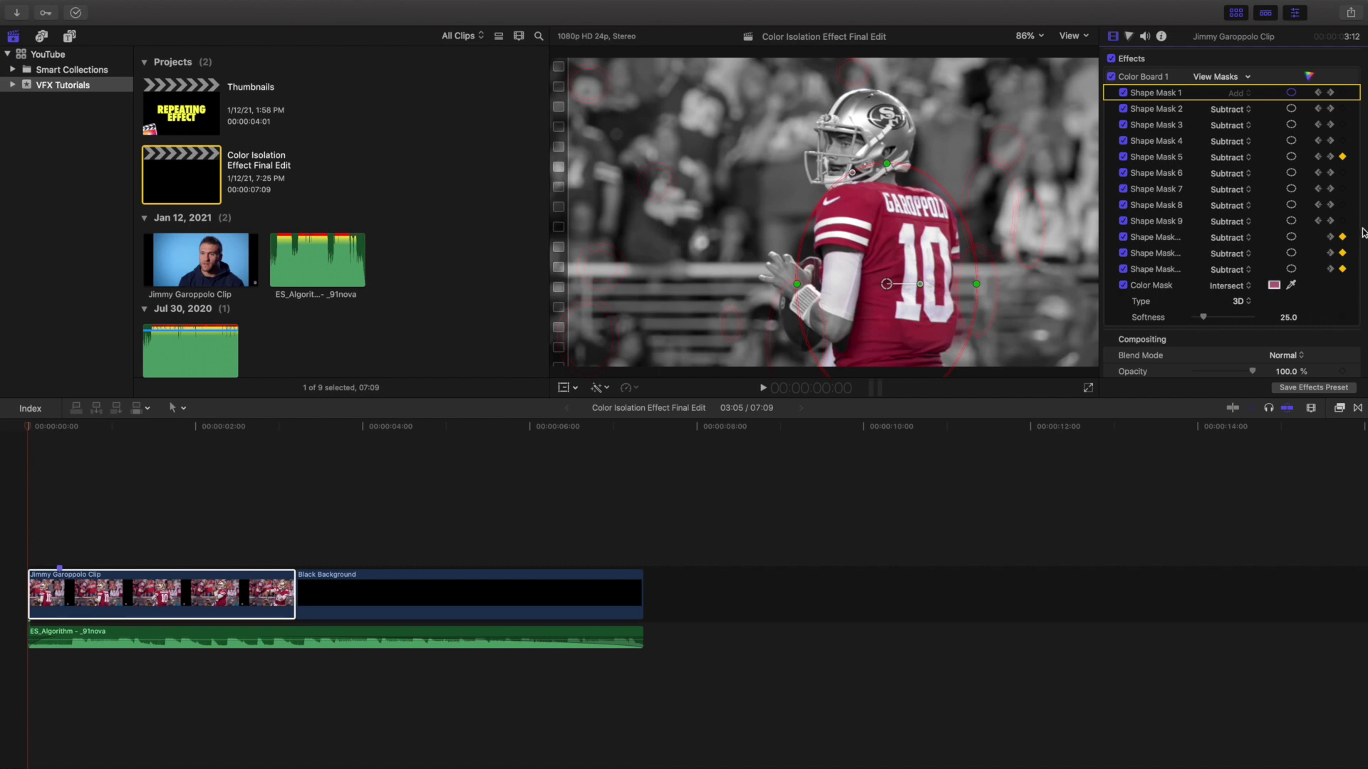
click(1131, 42)
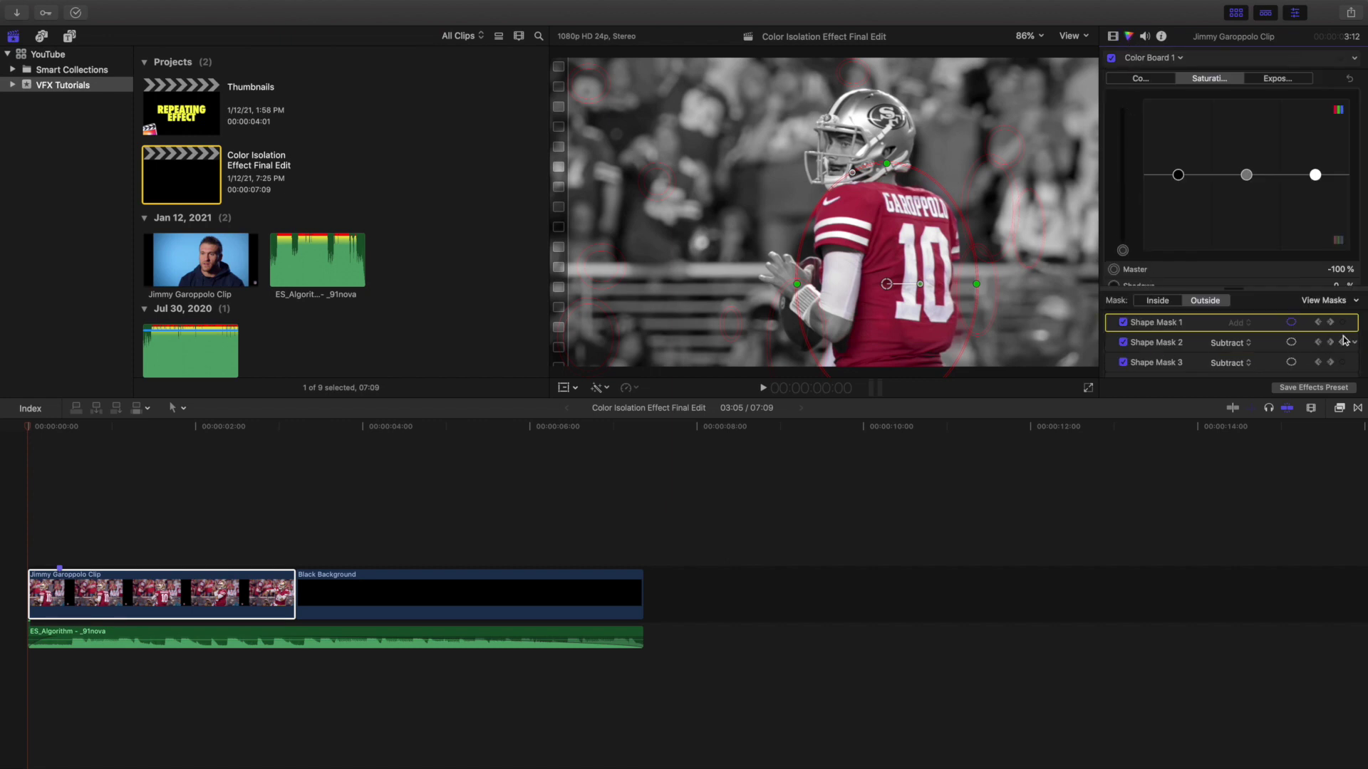
click(43, 498)
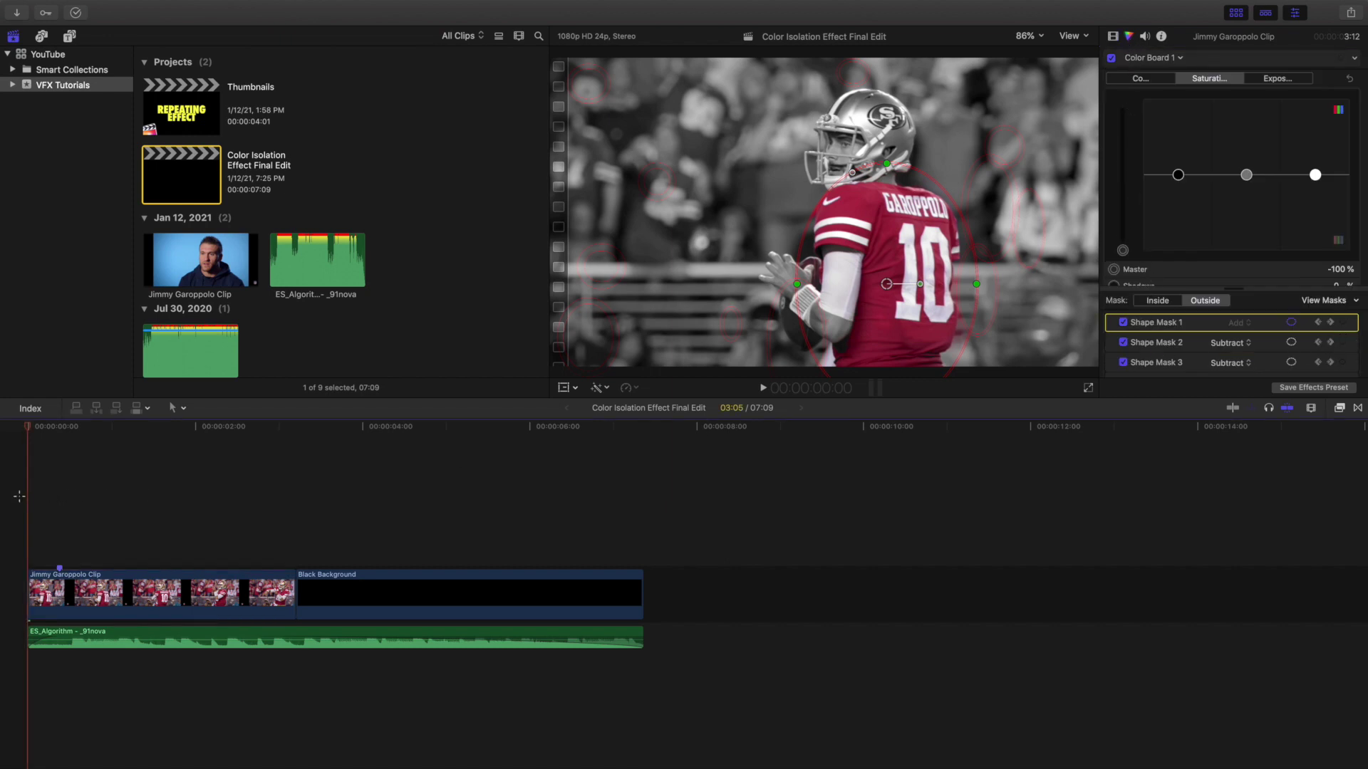
click(74, 582)
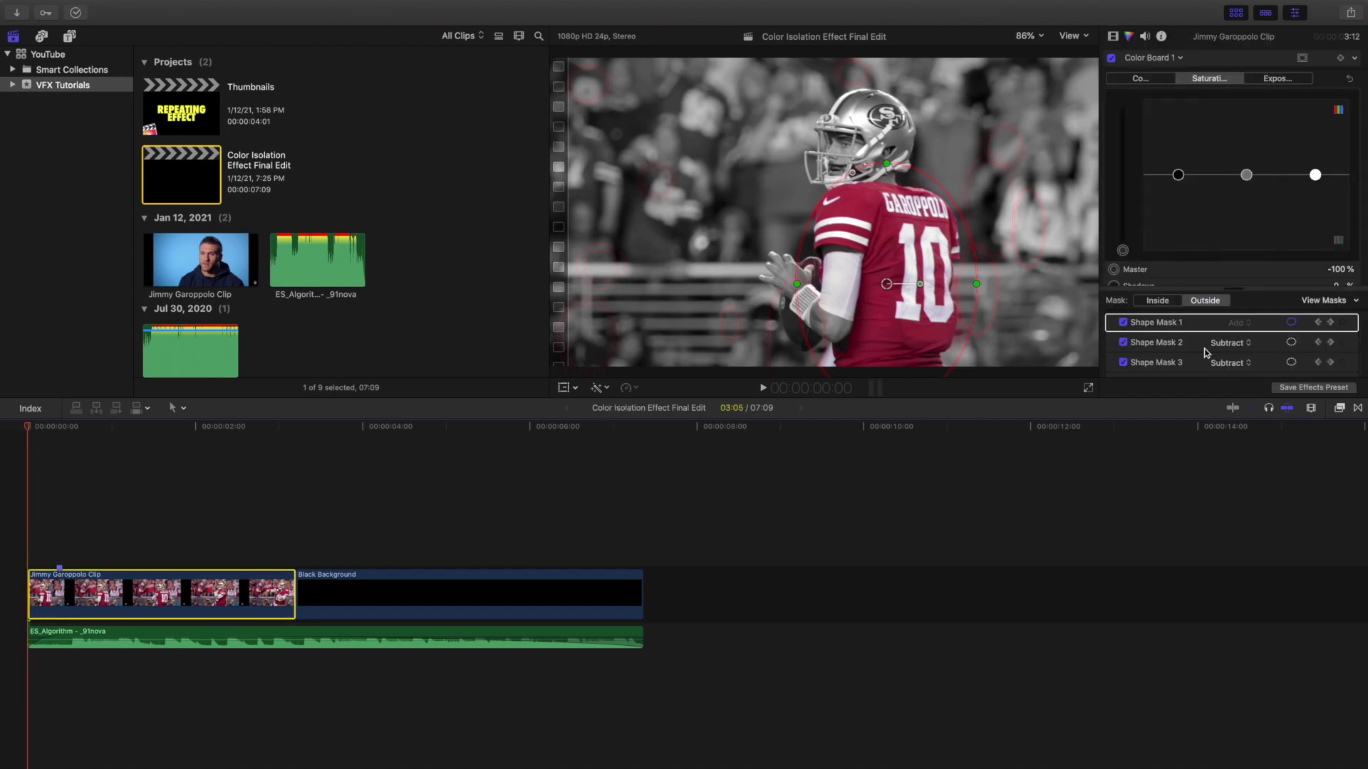
scroll(1277, 350, down, 3)
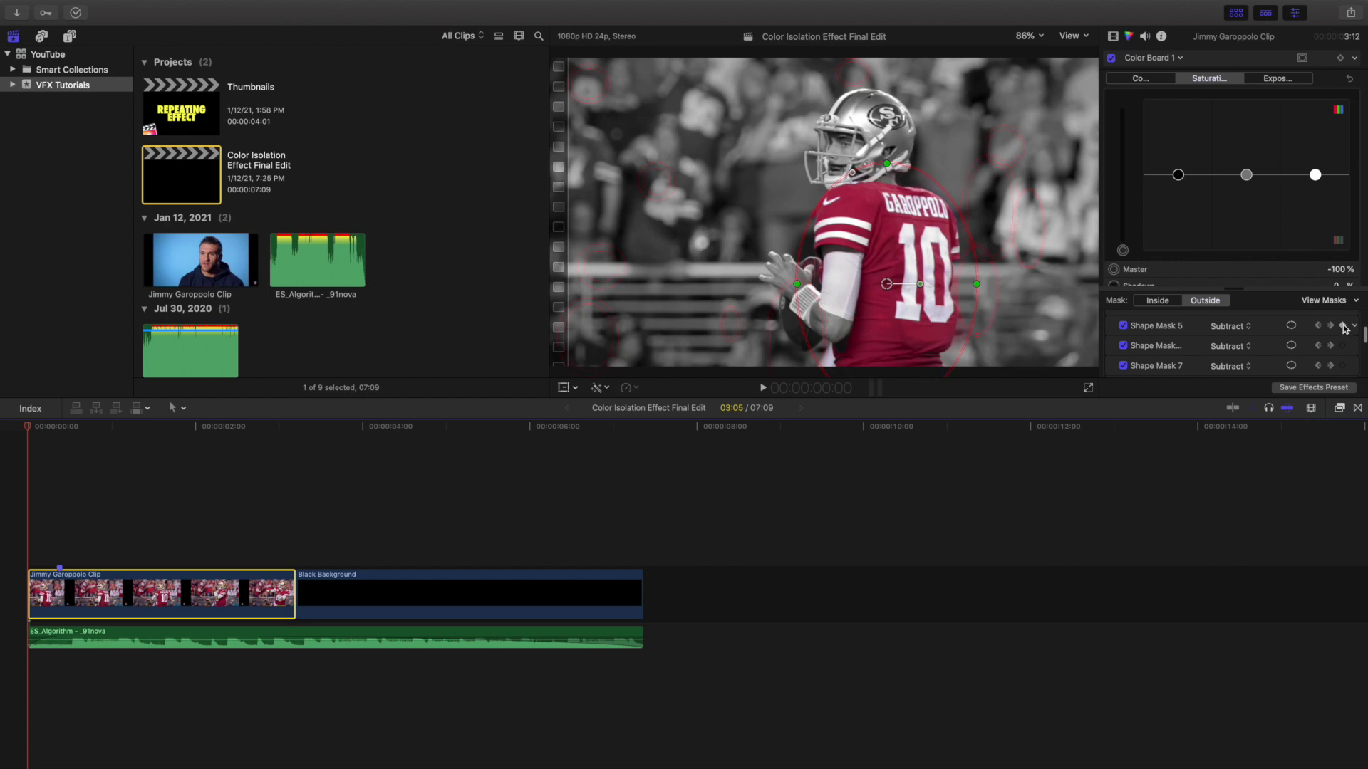
scroll(1266, 347, down, 3)
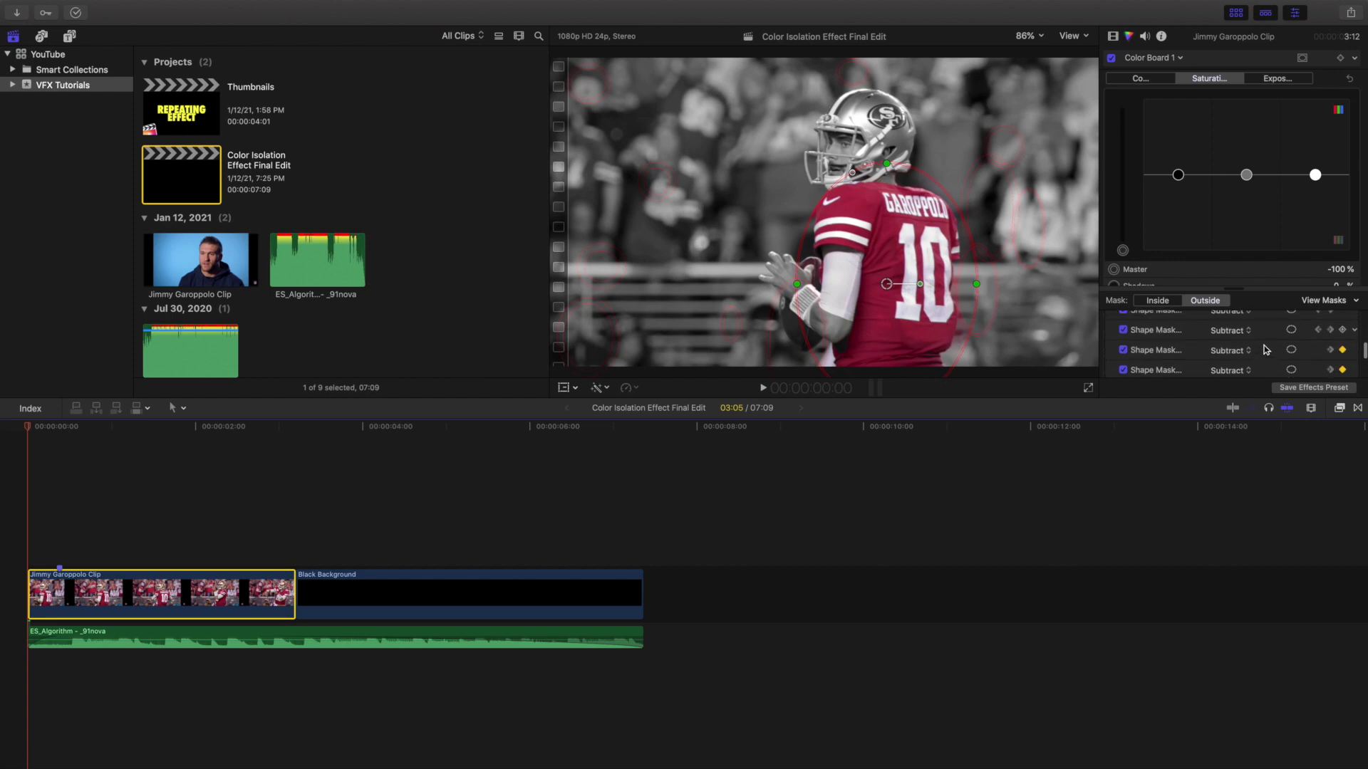
scroll(1266, 349, up, 5)
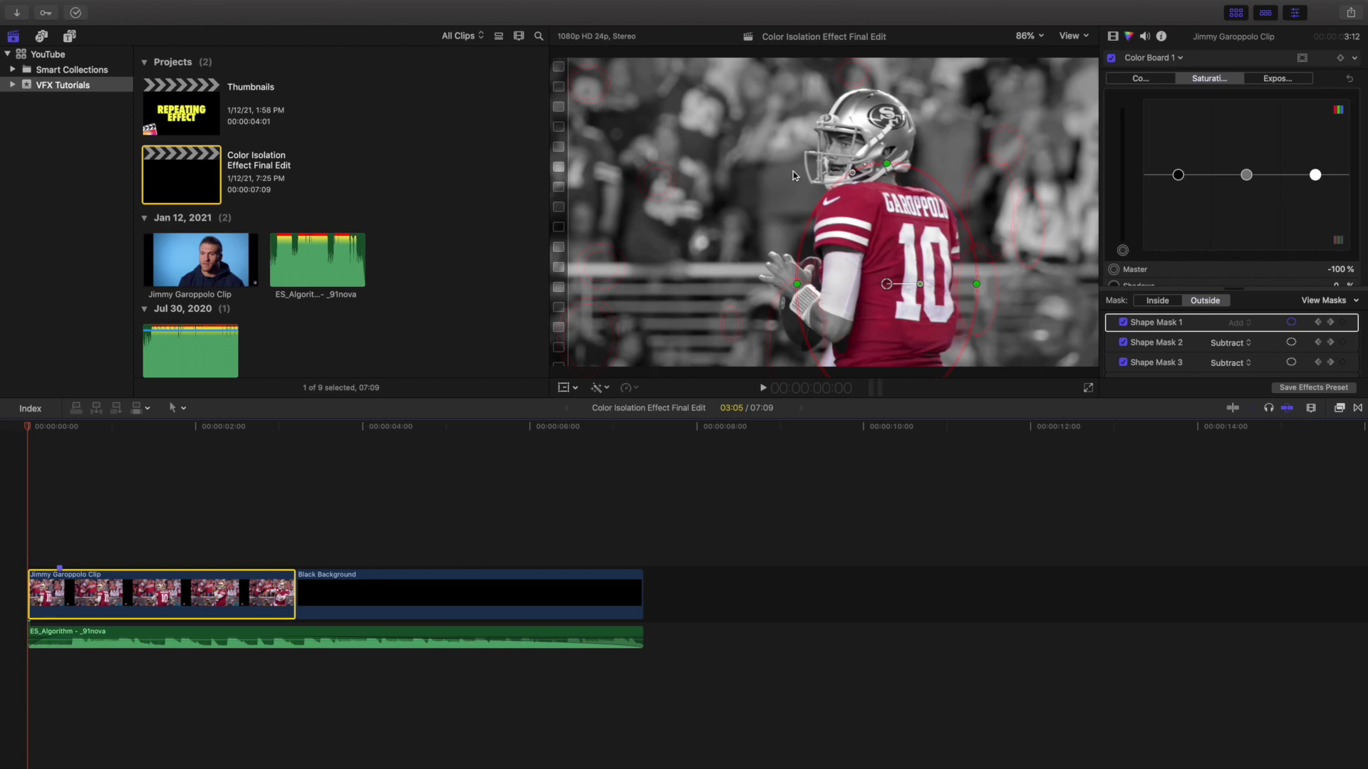
- Play the finished clip, step back frame by frame to check the masks, then reselect it at its first frame
key(space)
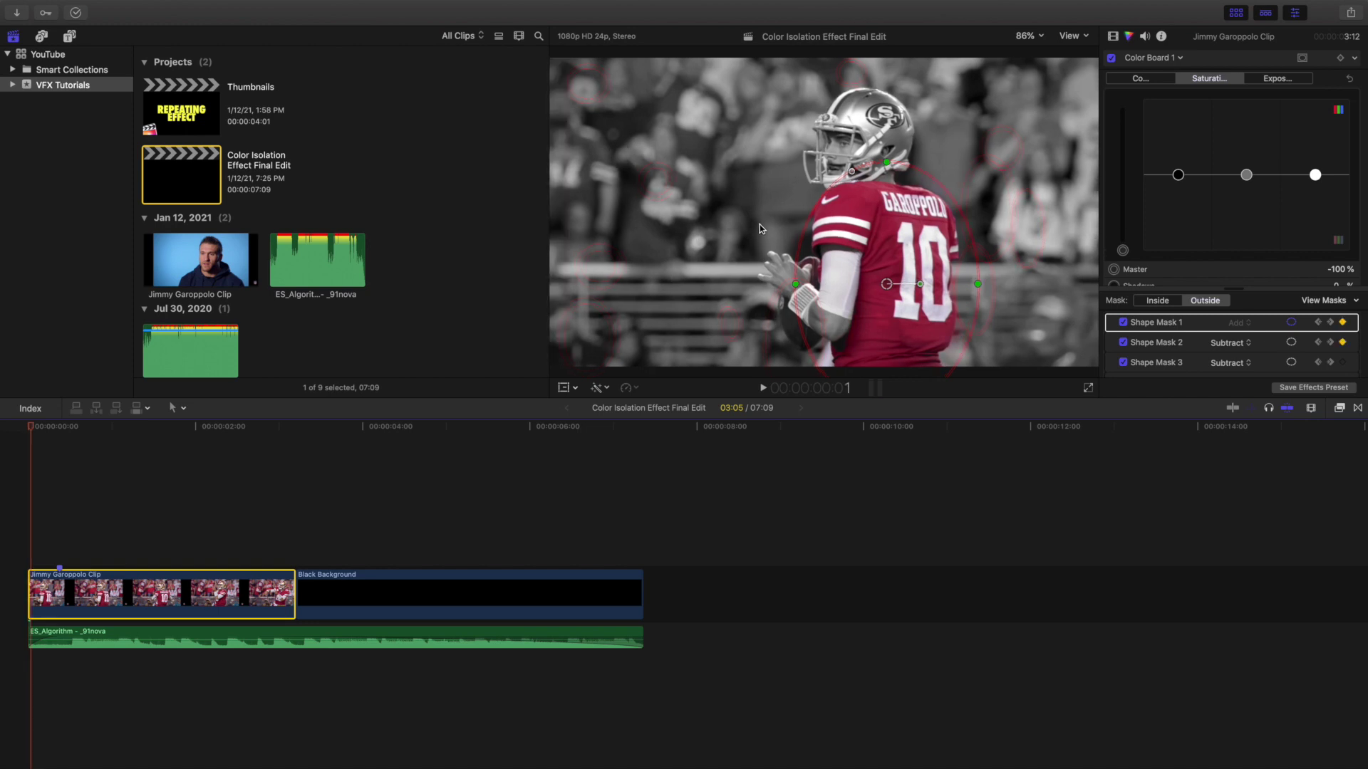
key(space)
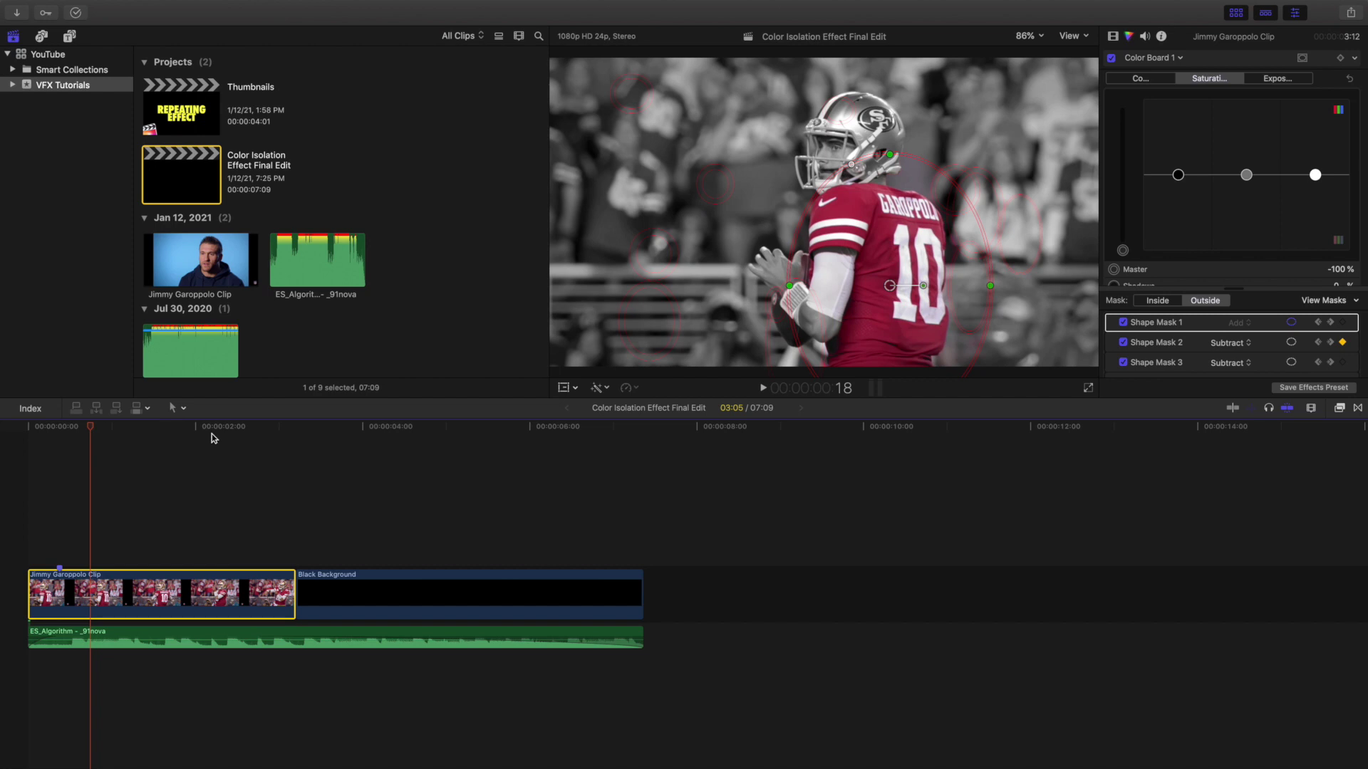
click(10, 483)
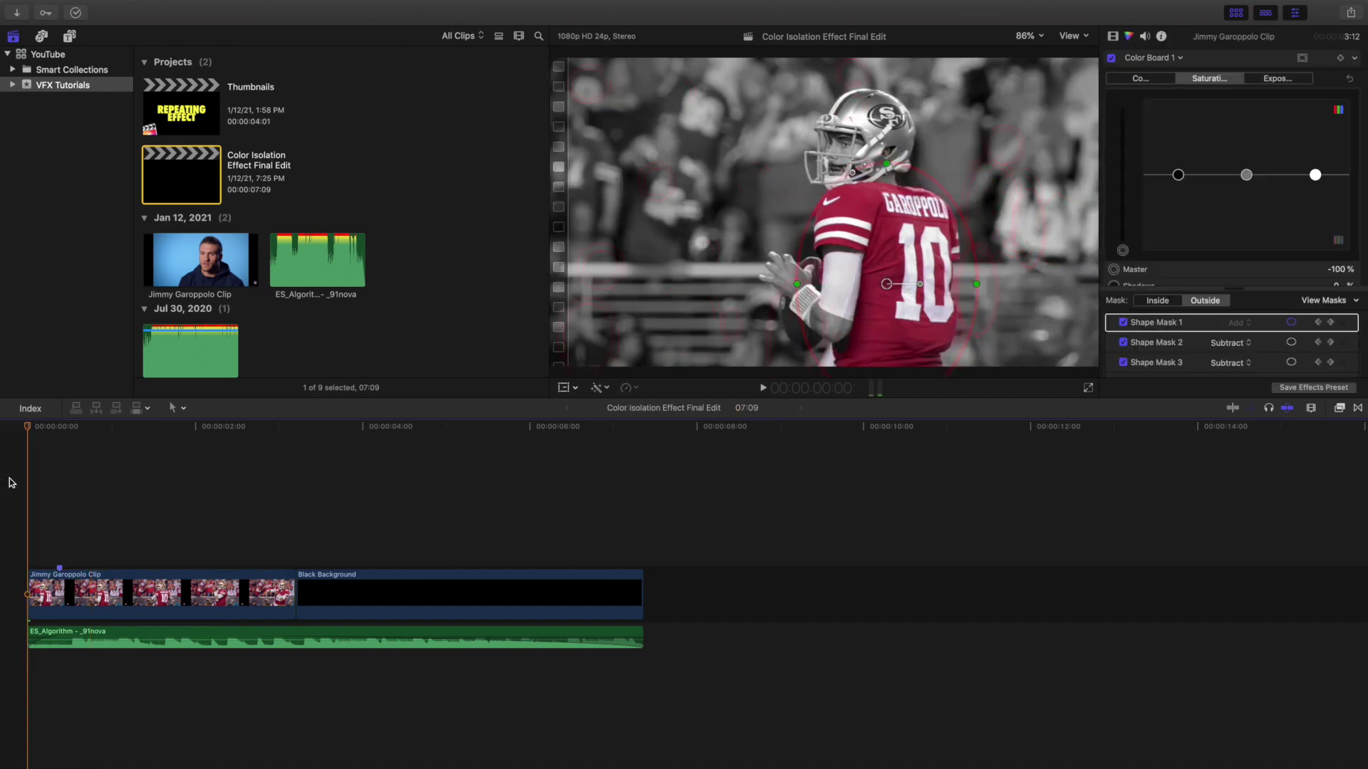
key(space)
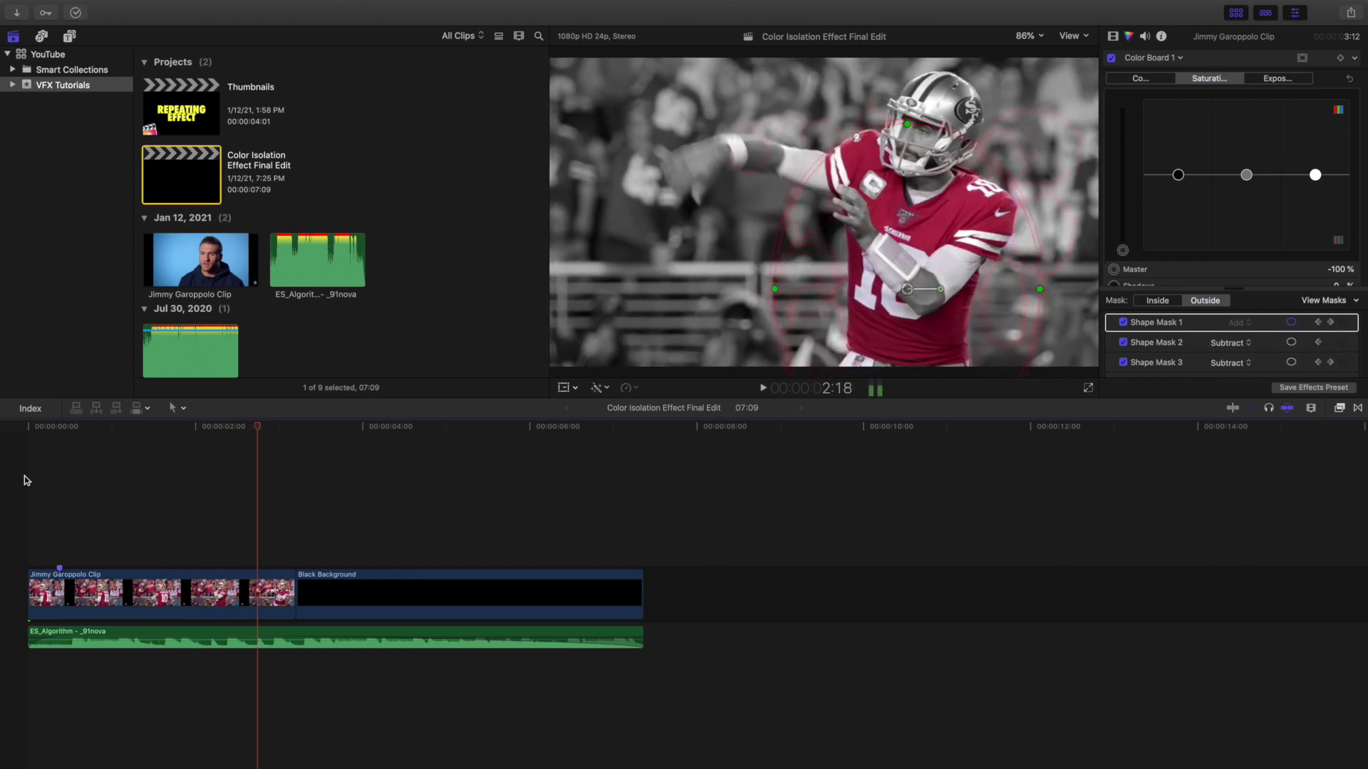
key(Left)
key(Left)
key(Left)
key(Left)
key(Left)
key(Left)
key(Left)
key(Left)
key(Left)
key(Left)
key(Left)
key(Left)
key(Left)
key(Left)
key(Left)
key(Left)
key(Left)
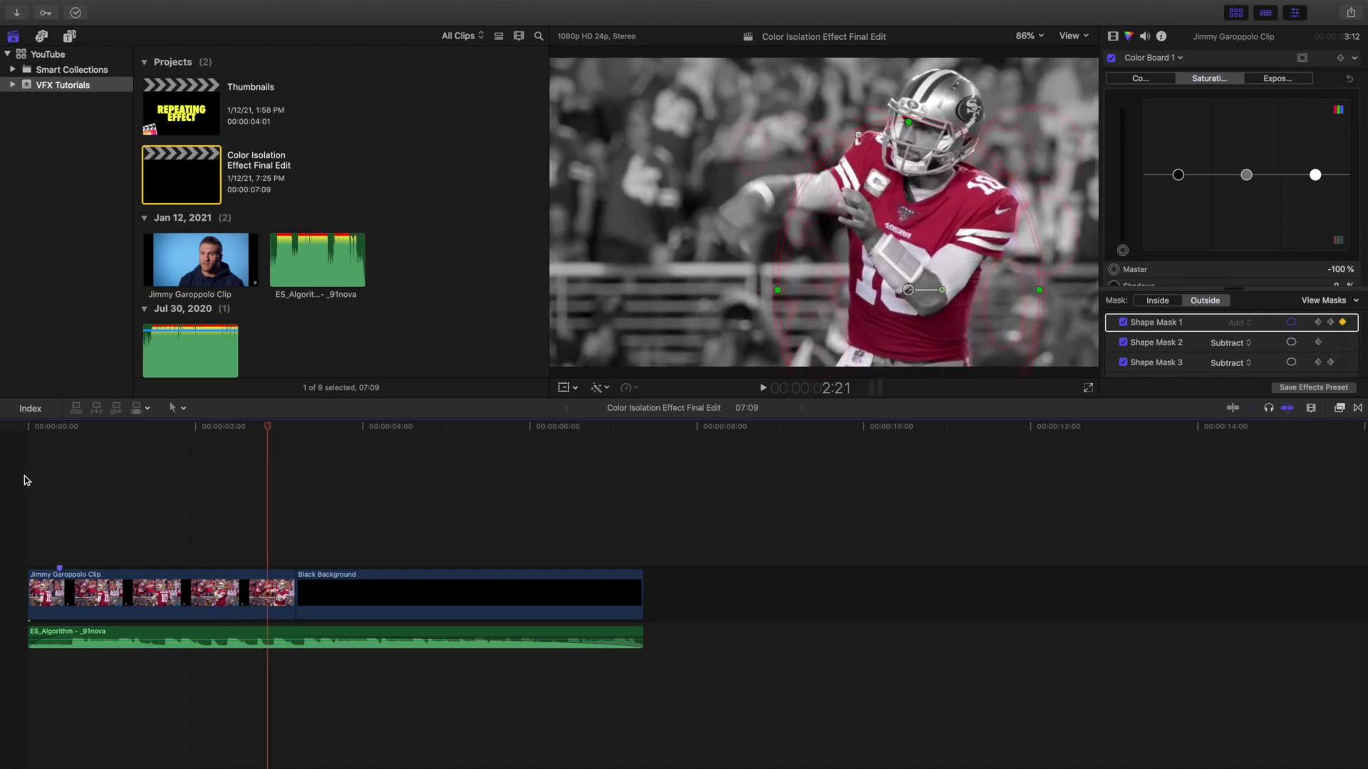
key(Left)
key(Left)
key(Left)
key(Left)
key(Left)
key(Left)
key(Left)
key(Left)
key(Left)
key(Left)
key(Left)
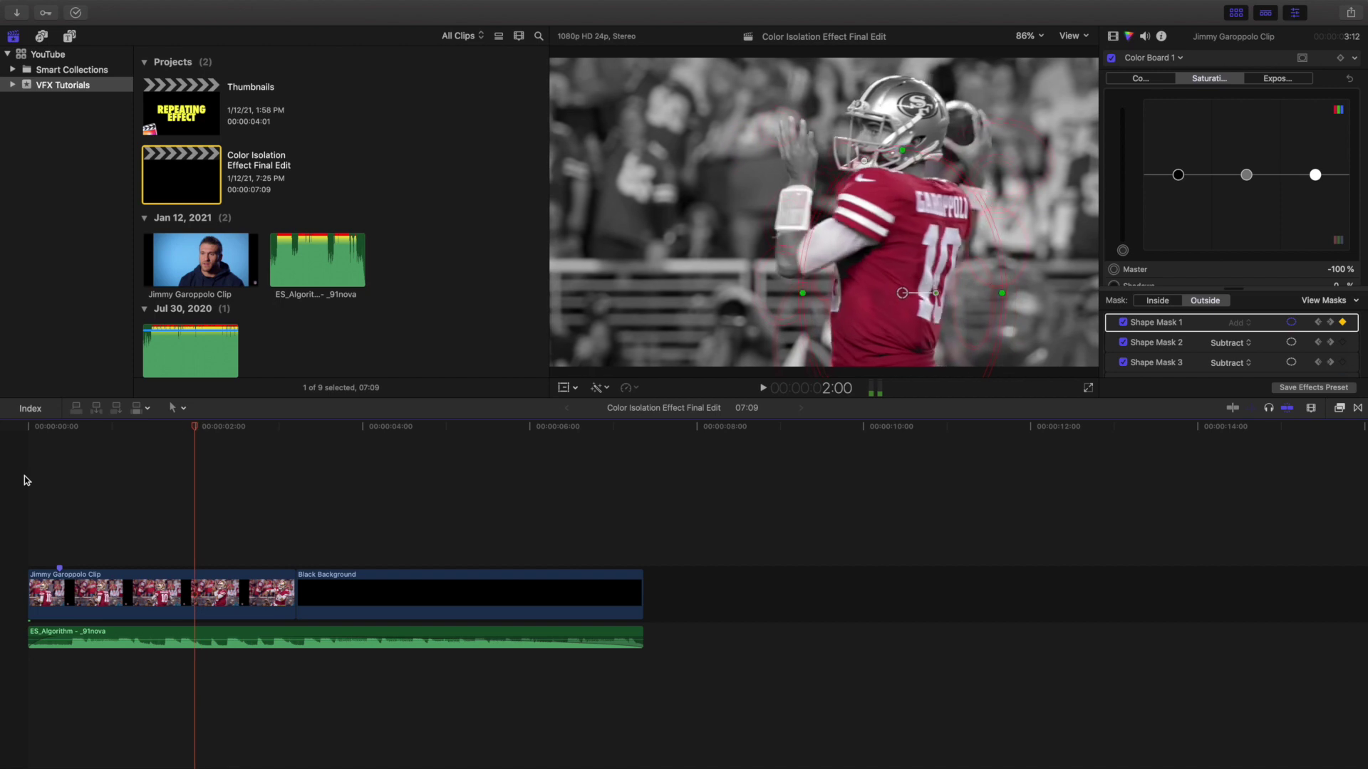
key(Left)
key(Left)
key(Left)
key(Left)
key(Left)
key(Left)
key(Left)
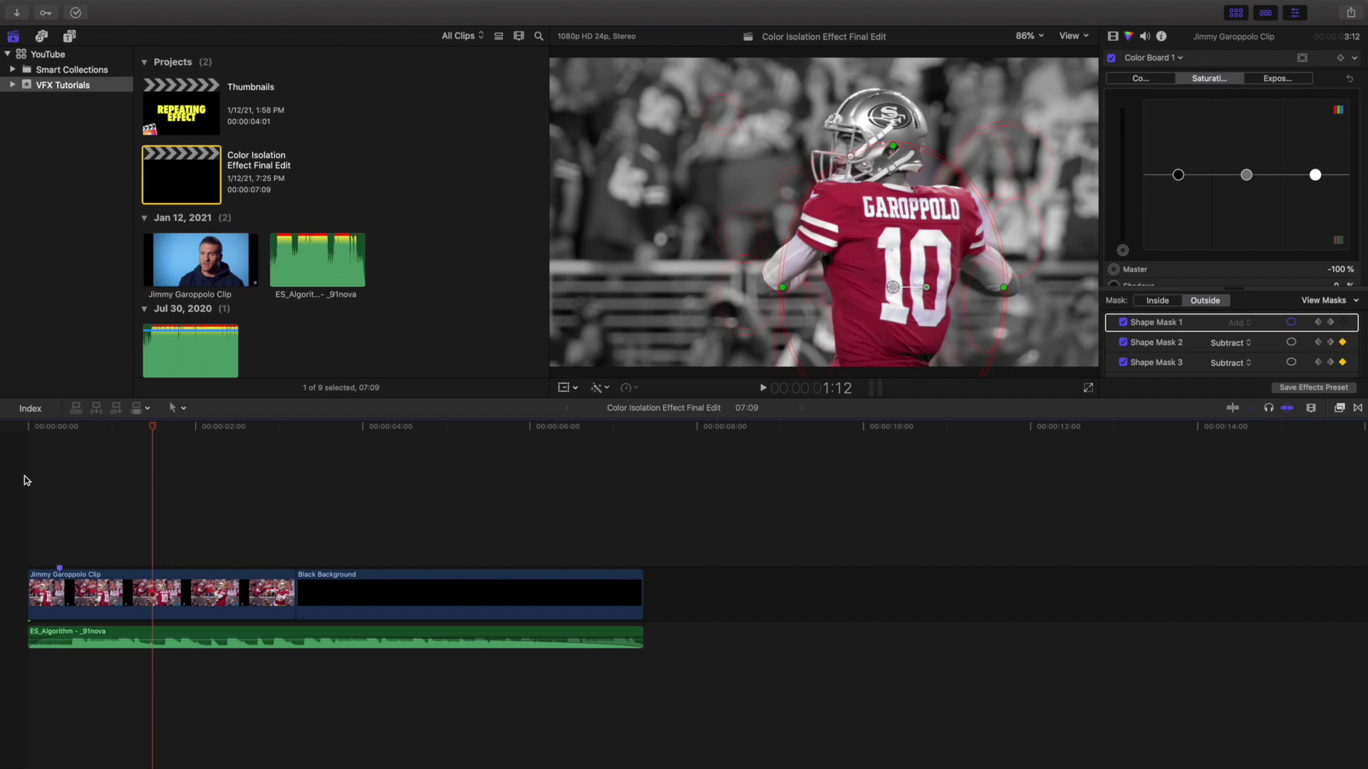
key(Left)
key(Left)
key(Left)
key(Left)
key(Left)
key(Left)
key(Left)
key(Left)
key(Left)
key(Left)
key(Left)
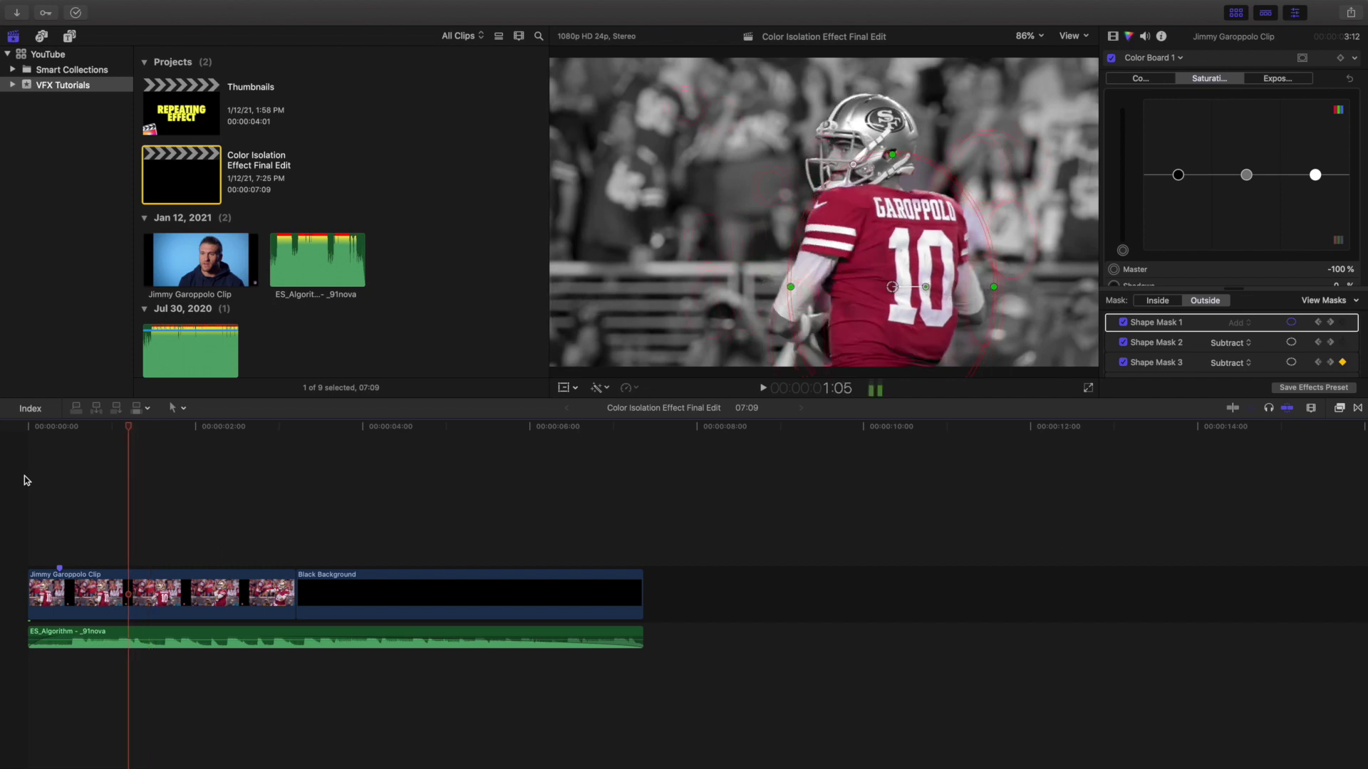
click(26, 481)
click(100, 587)
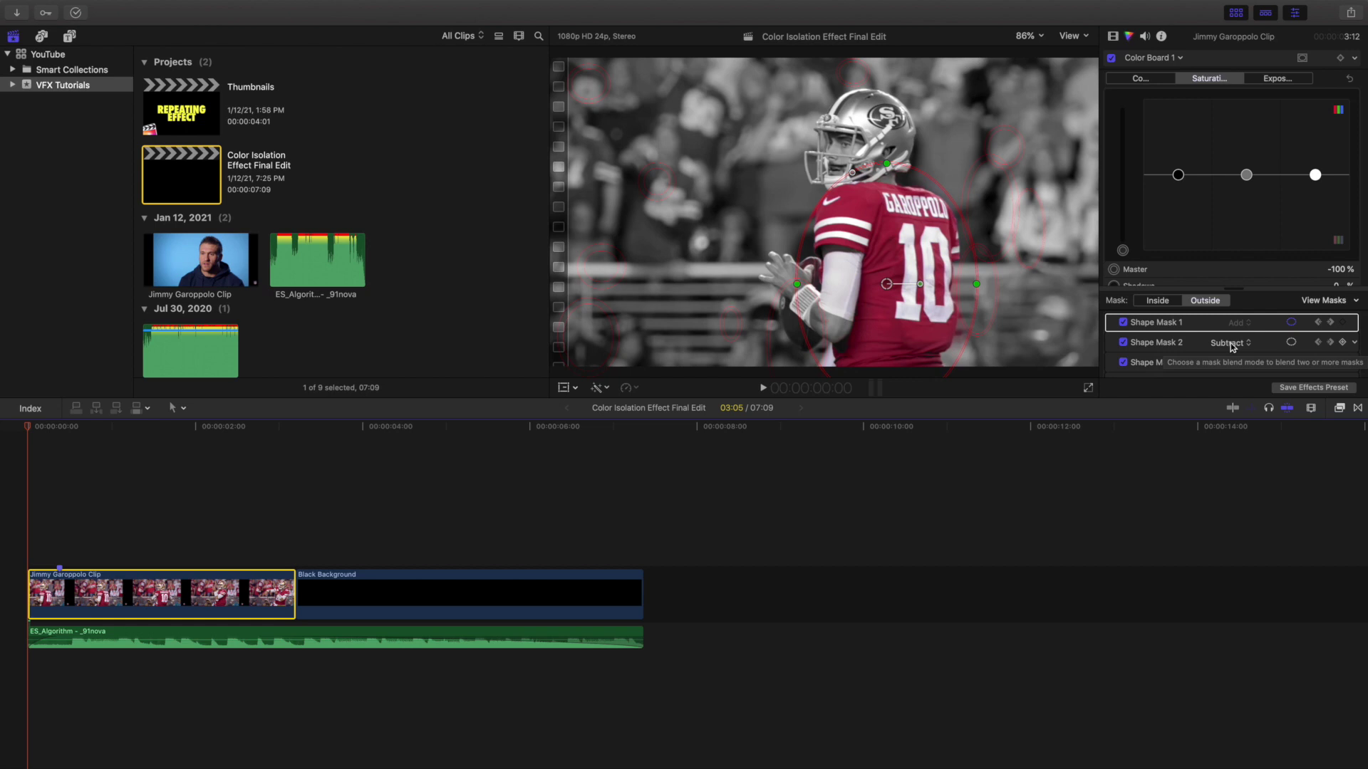
- Compare the Shape Mask 2 and Shape Mask 1 outlines and confirm Shape Mask 2 stays on Subtract
click(1269, 346)
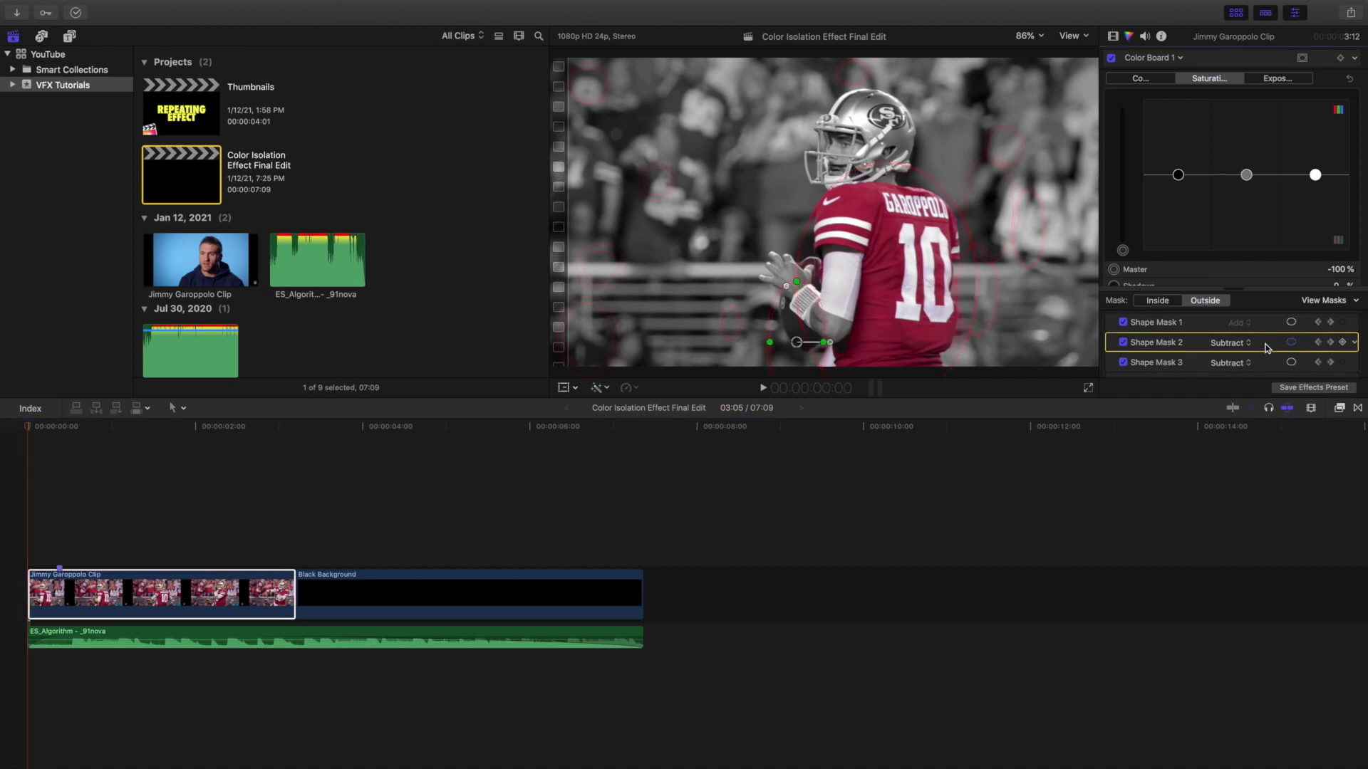
click(1266, 325)
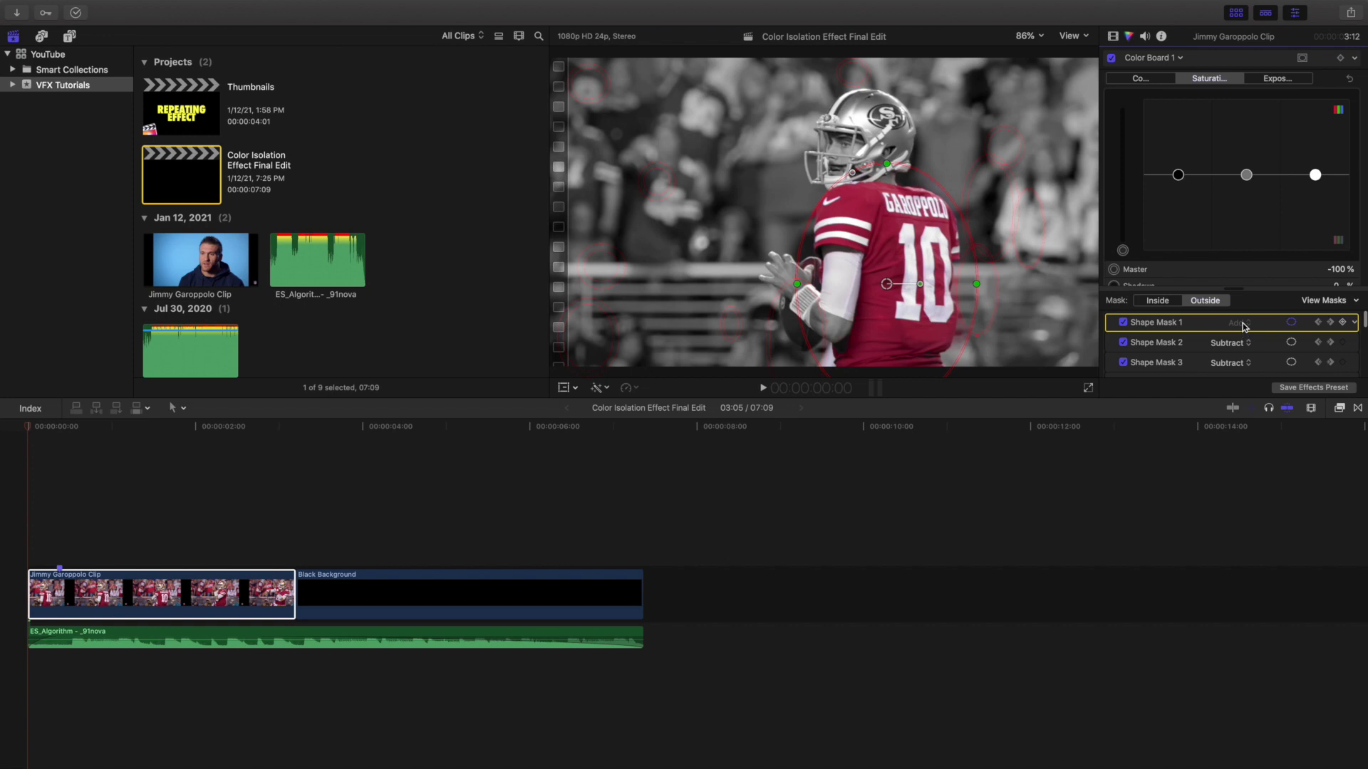
click(1266, 348)
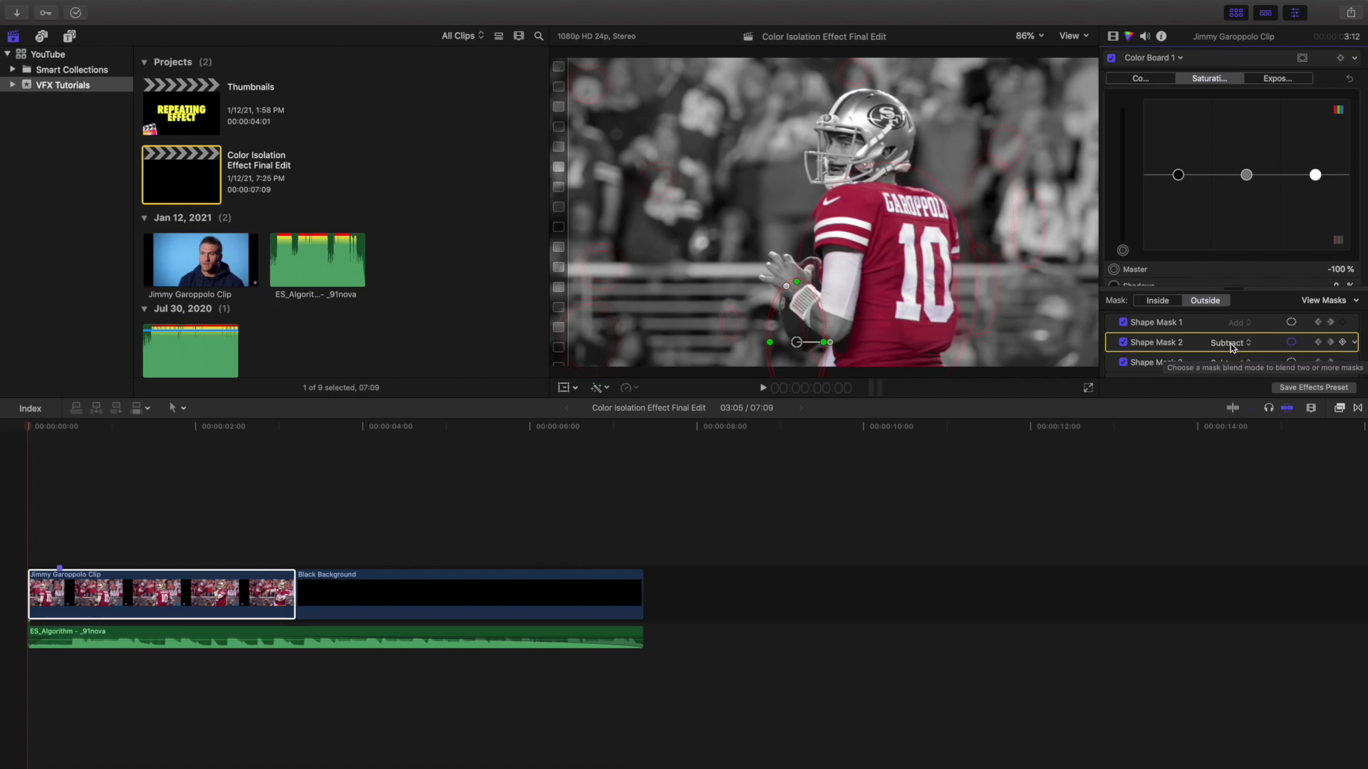
click(1235, 347)
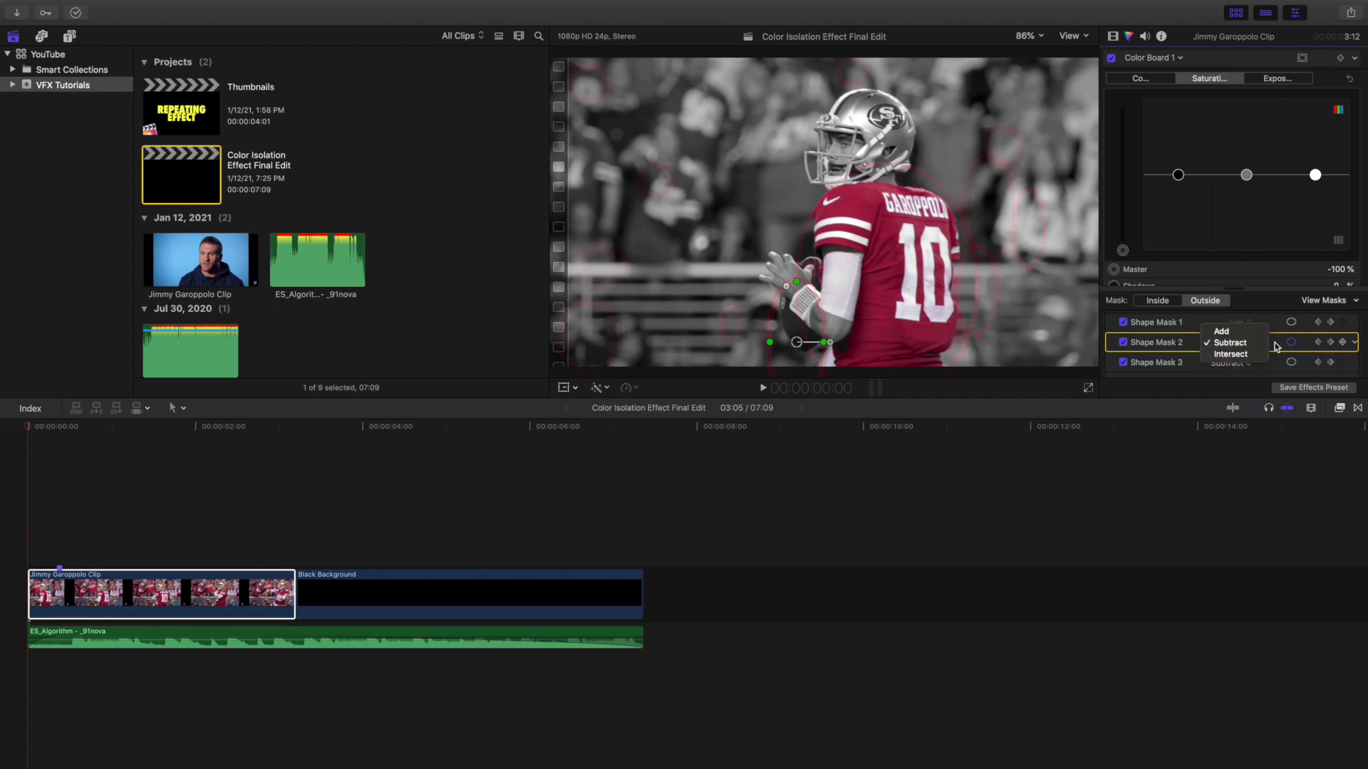
click(1233, 344)
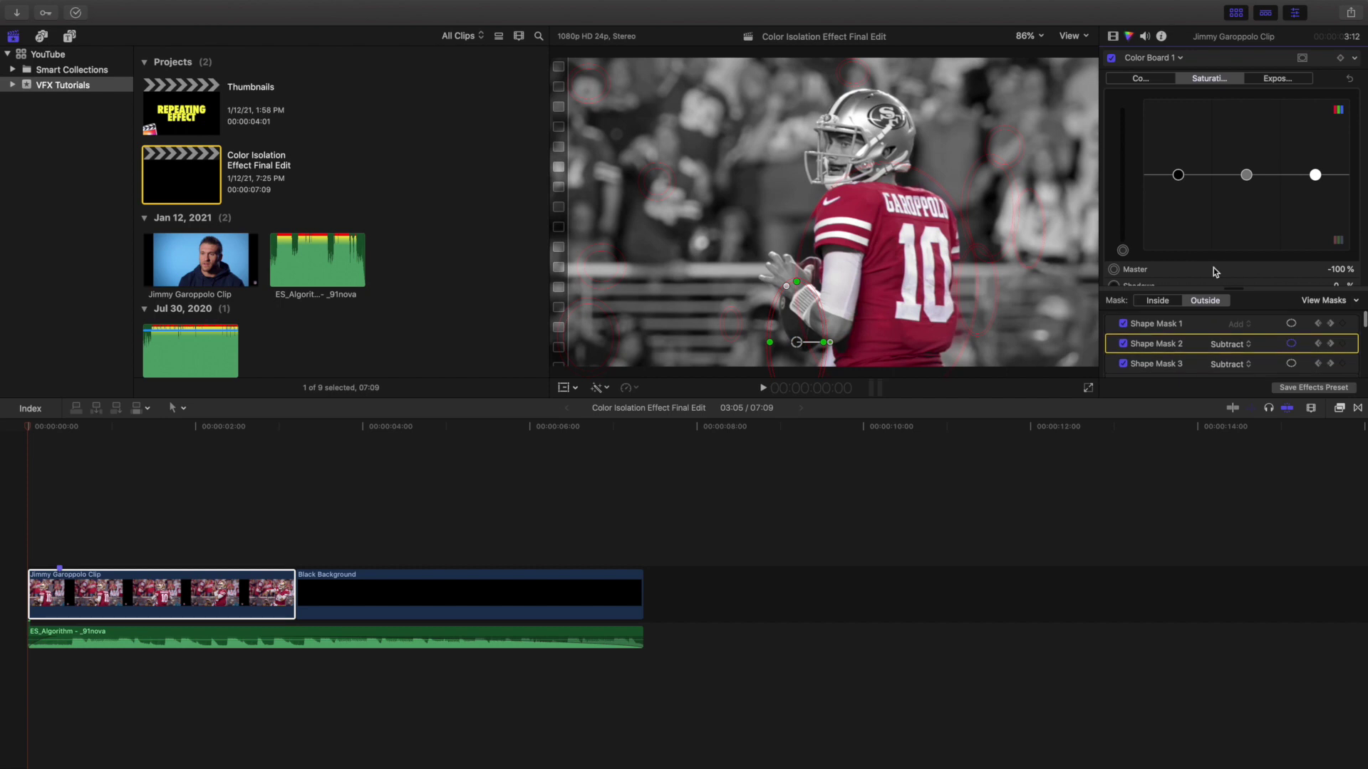
click(1354, 58)
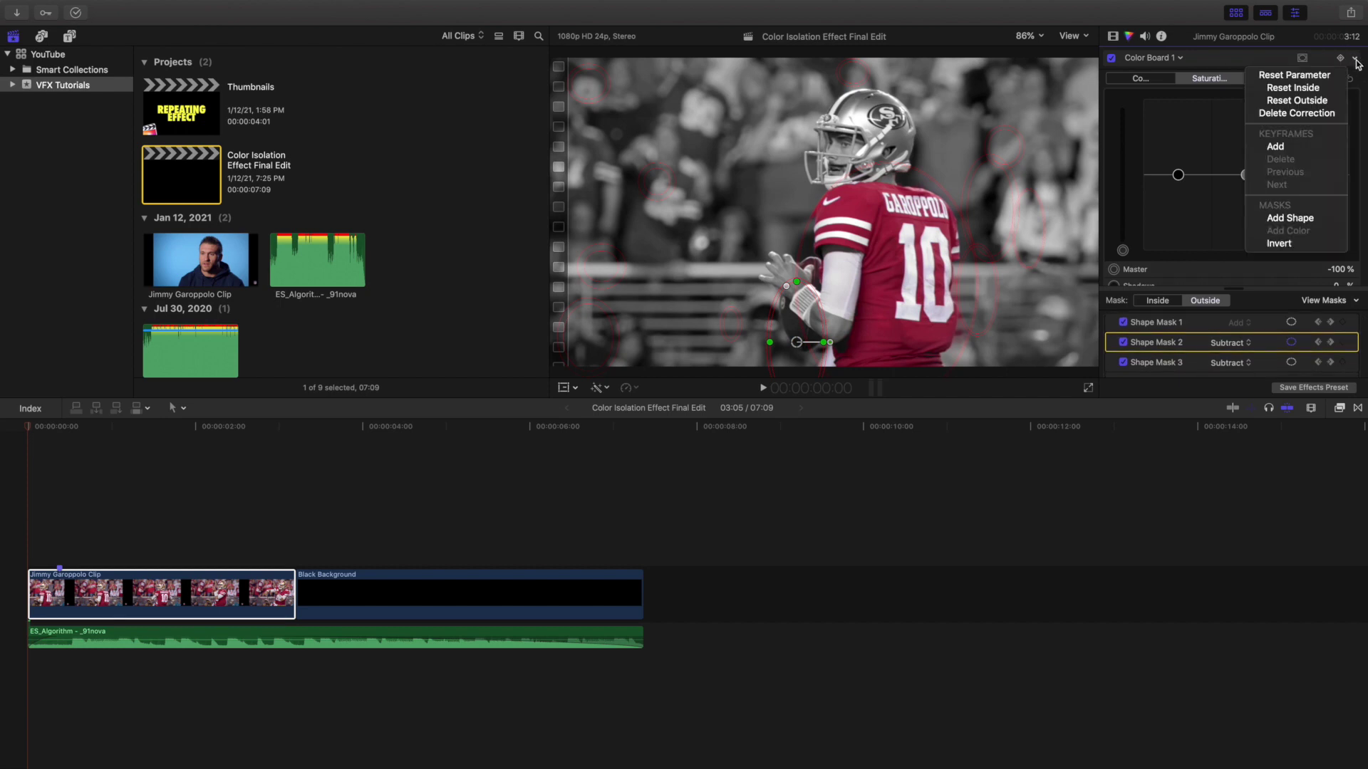
- Add a new shape mask over the red crowd at upper left, set it to Subtract, and hide its outline
click(1294, 219)
scroll(1261, 342, down, 3)
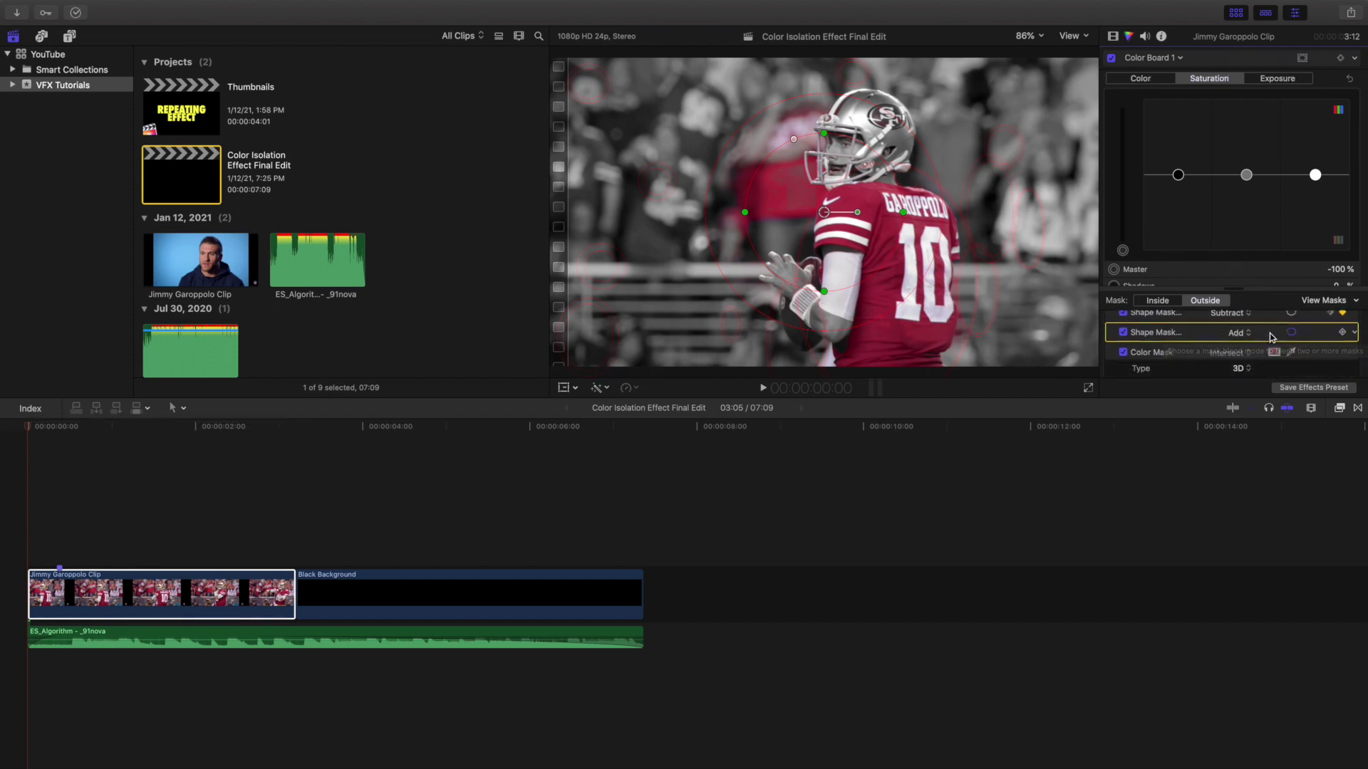
drag(828, 215, 740, 145)
mouse_move(740, 145)
mouse_down()
mouse_move(707, 146)
mouse_move(704, 217)
mouse_move(732, 155)
mouse_up()
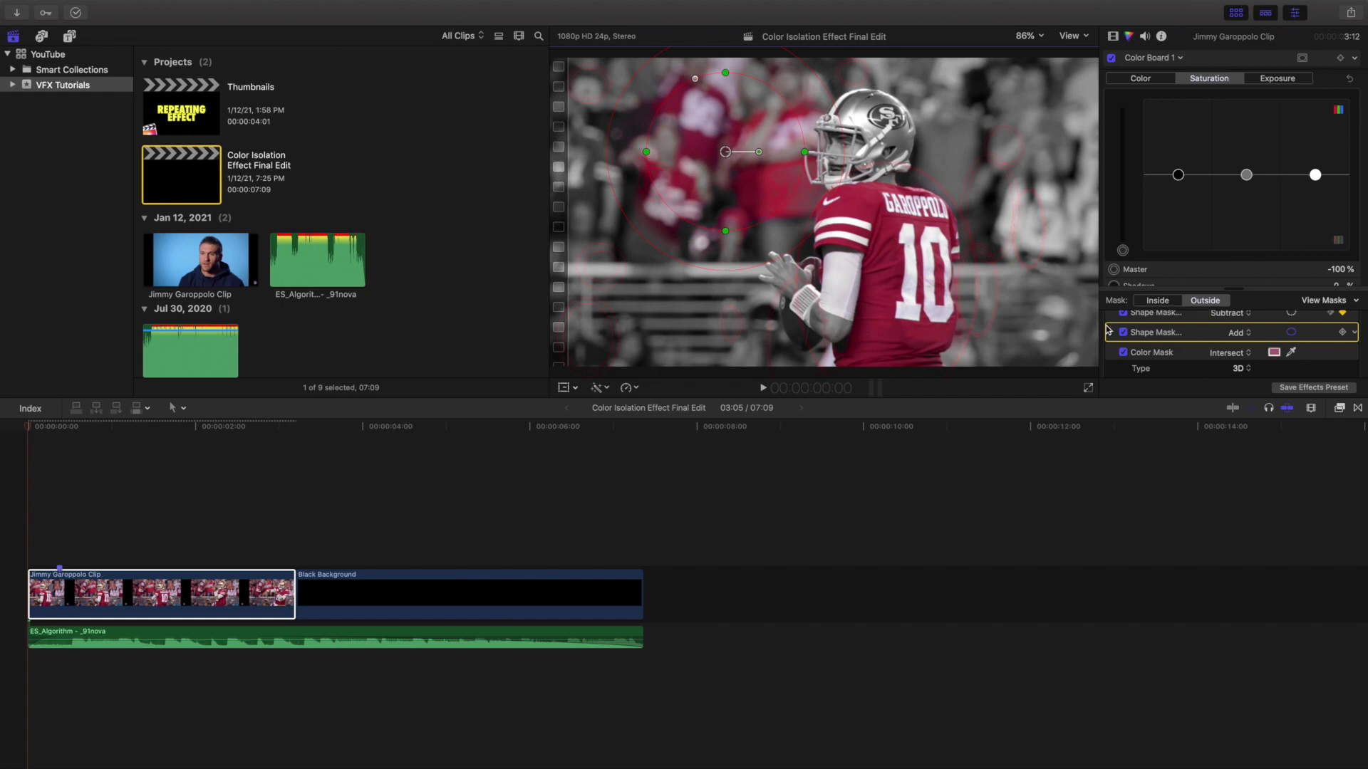
click(1236, 335)
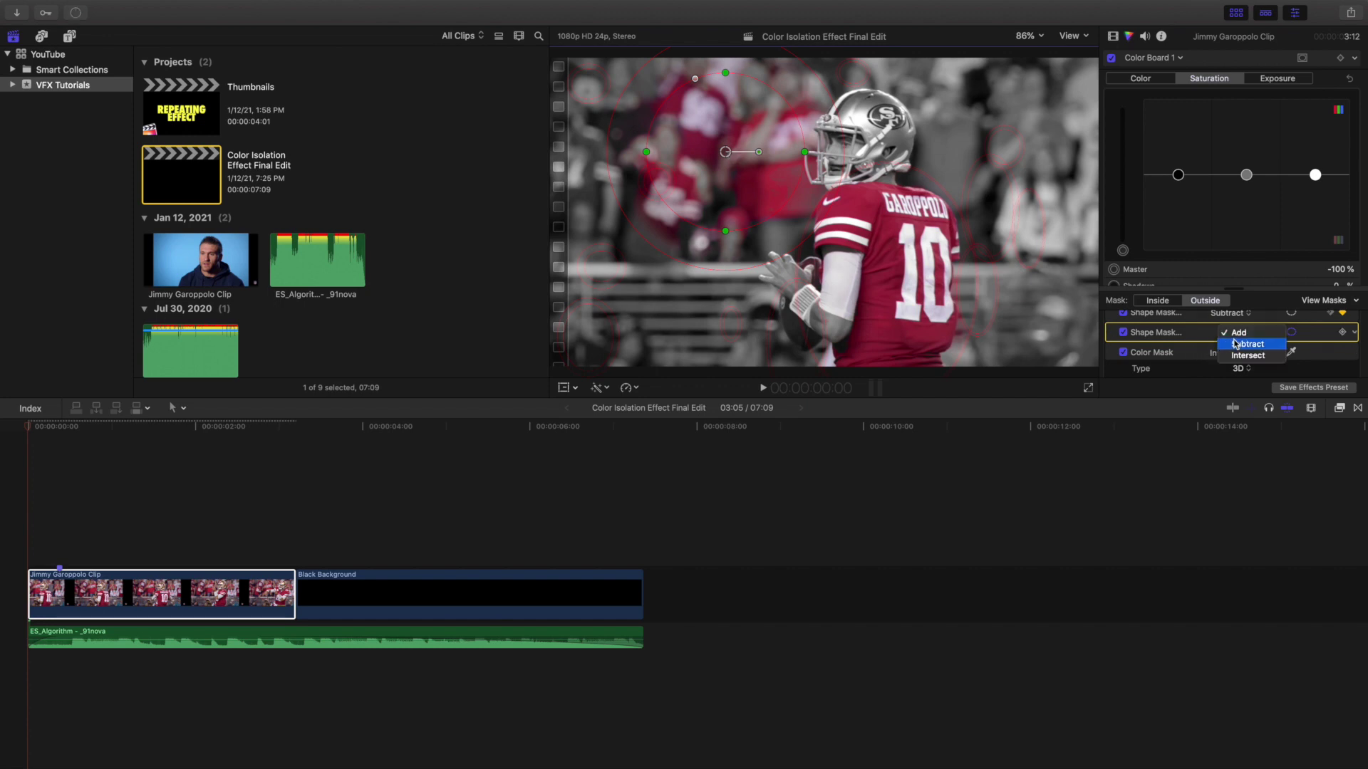
click(1236, 347)
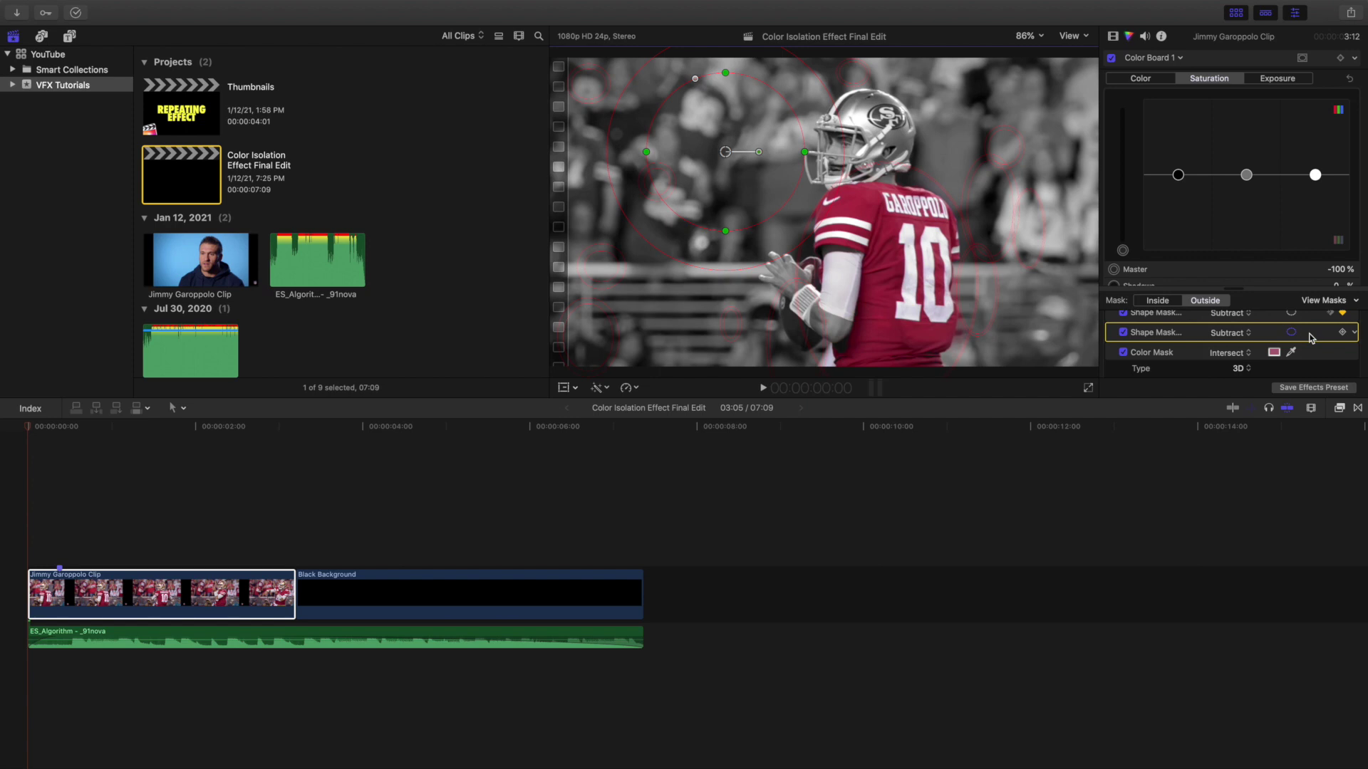
click(1292, 332)
key(Delete)
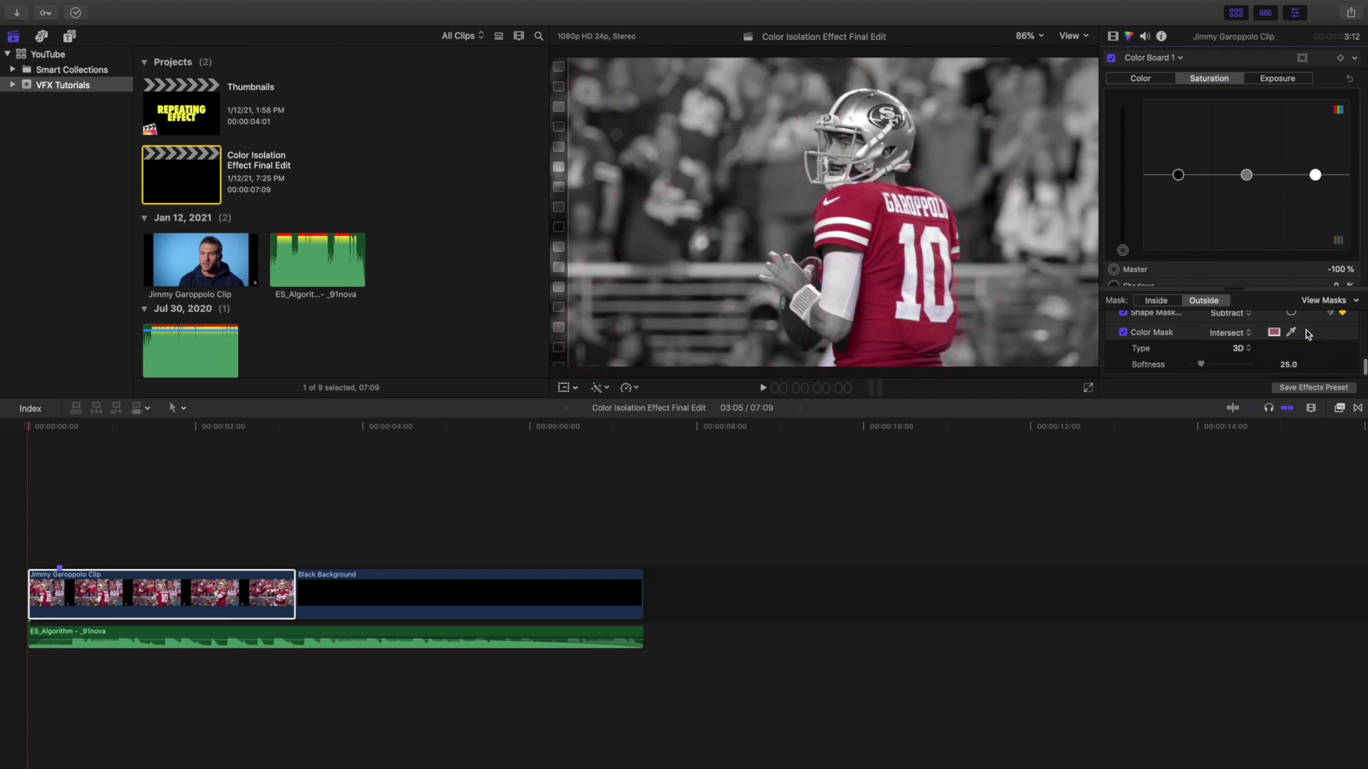
scroll(1190, 341, up, 5)
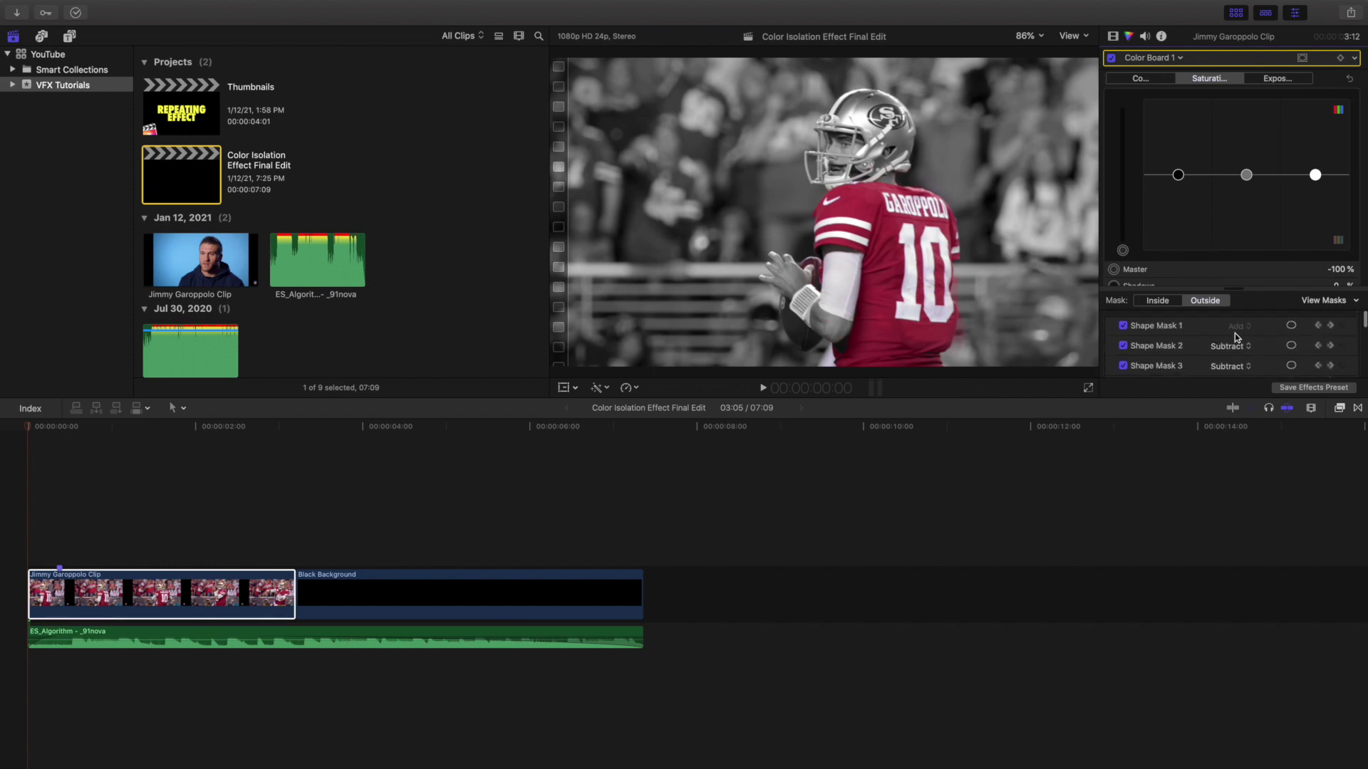
click(1262, 324)
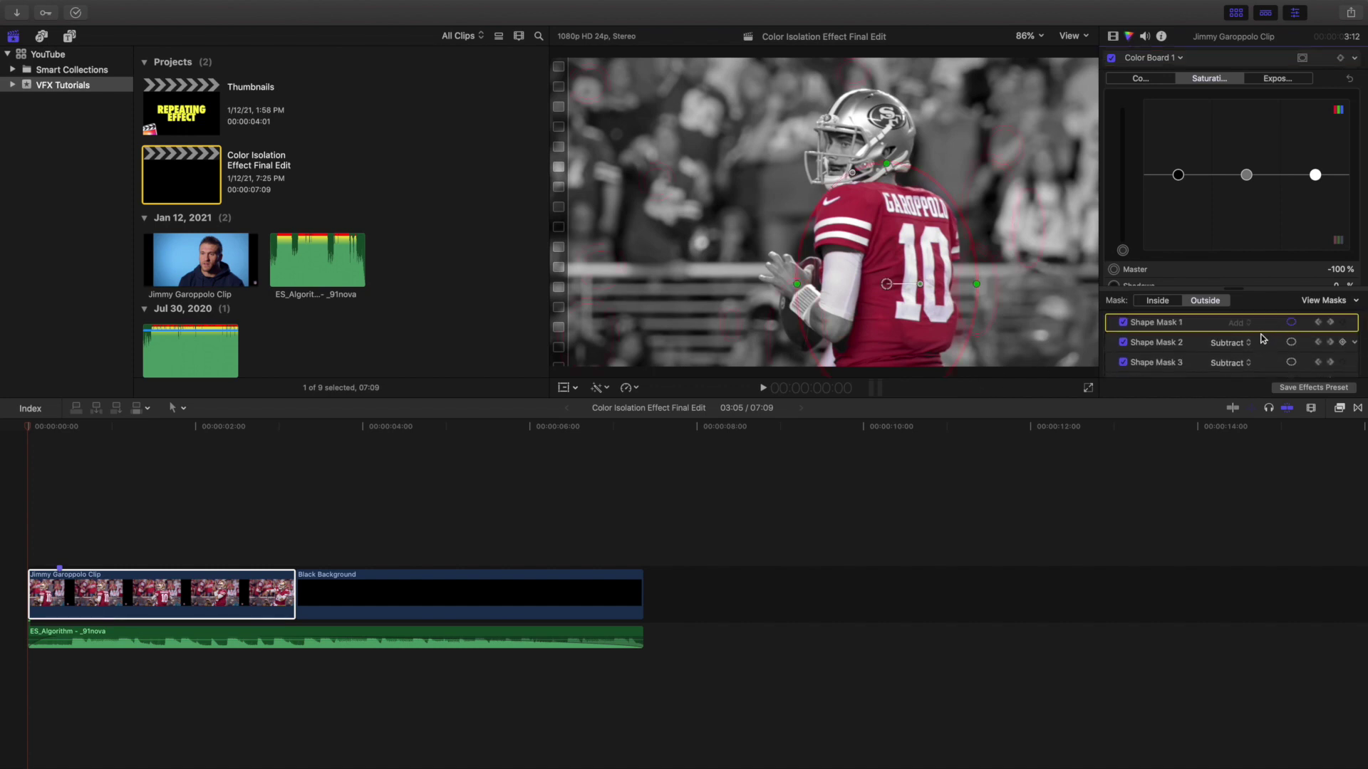
scroll(1260, 349, down, 1)
scroll(1246, 348, down, 1)
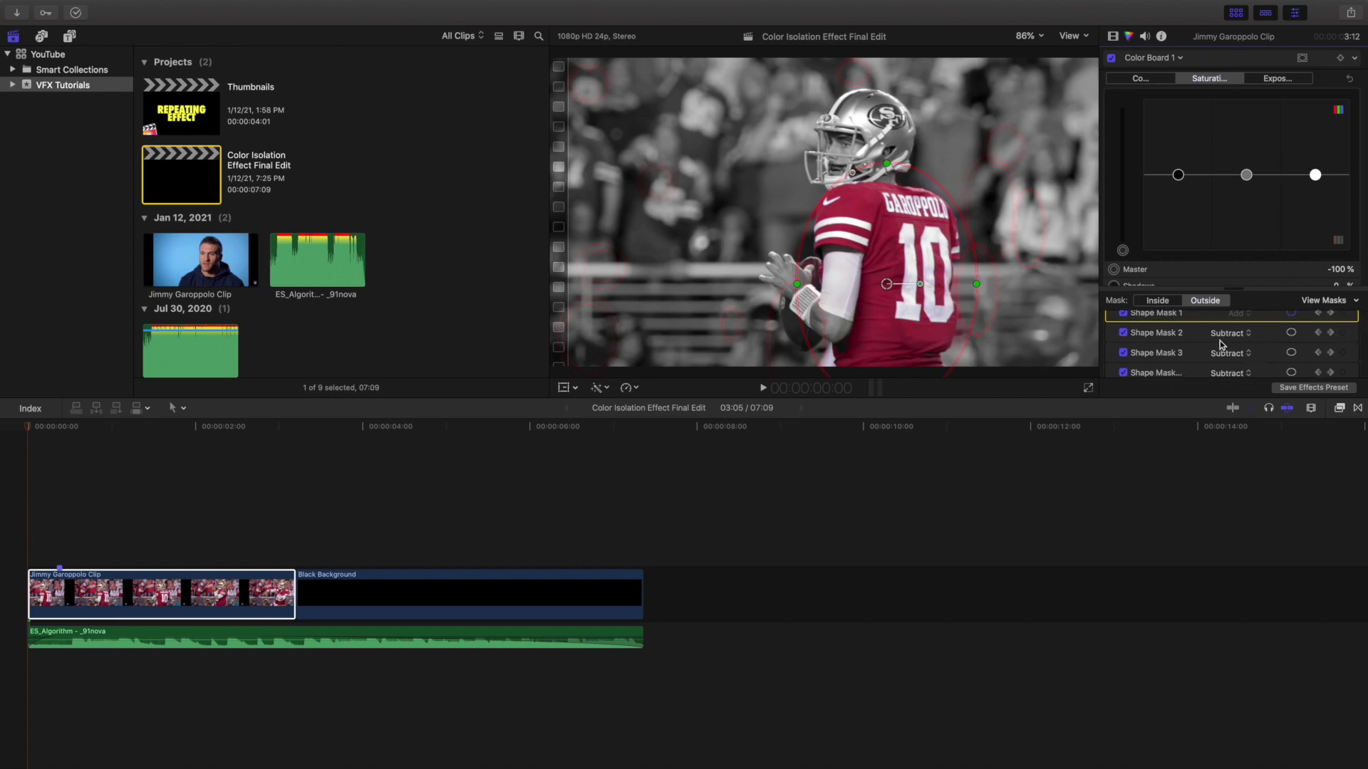
scroll(1219, 340, down, 3)
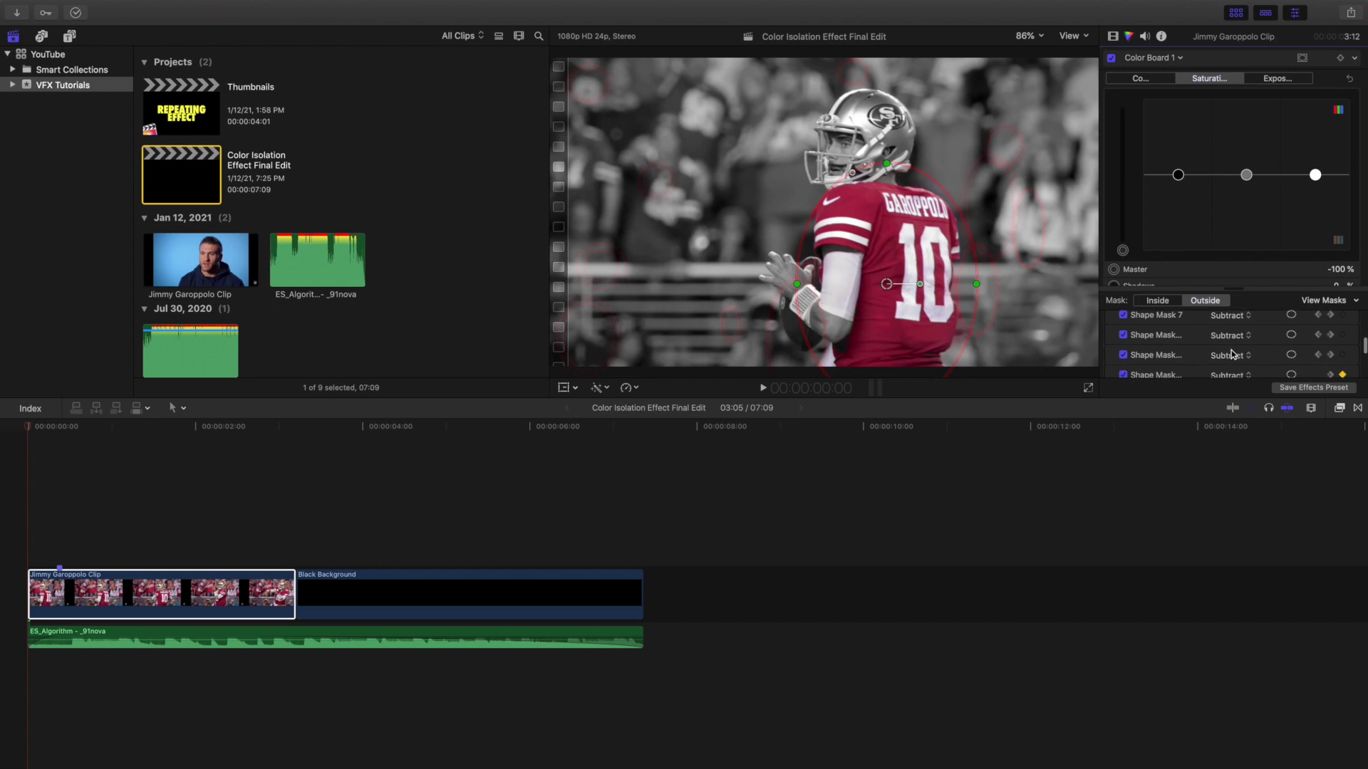
scroll(1233, 354, down, 2)
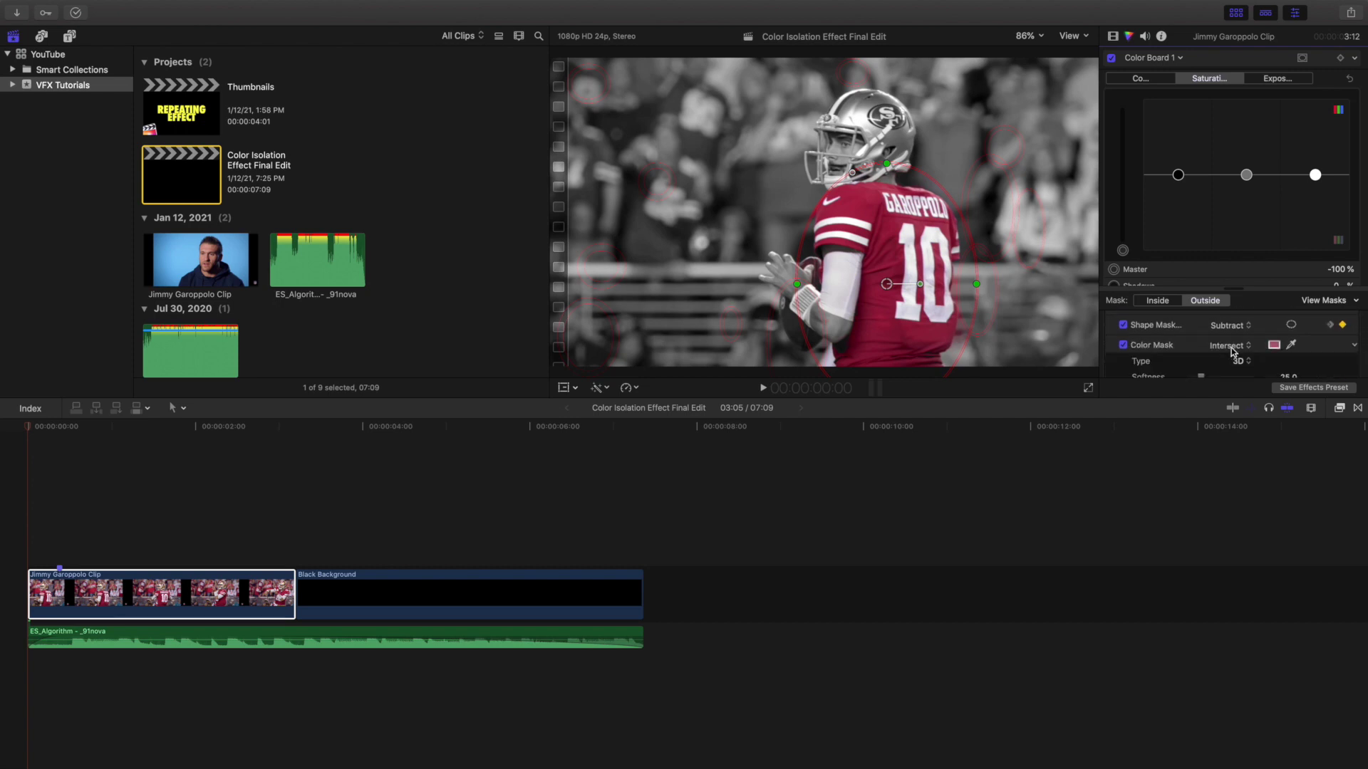
click(1268, 327)
scroll(1268, 326, up, 5)
click(1262, 324)
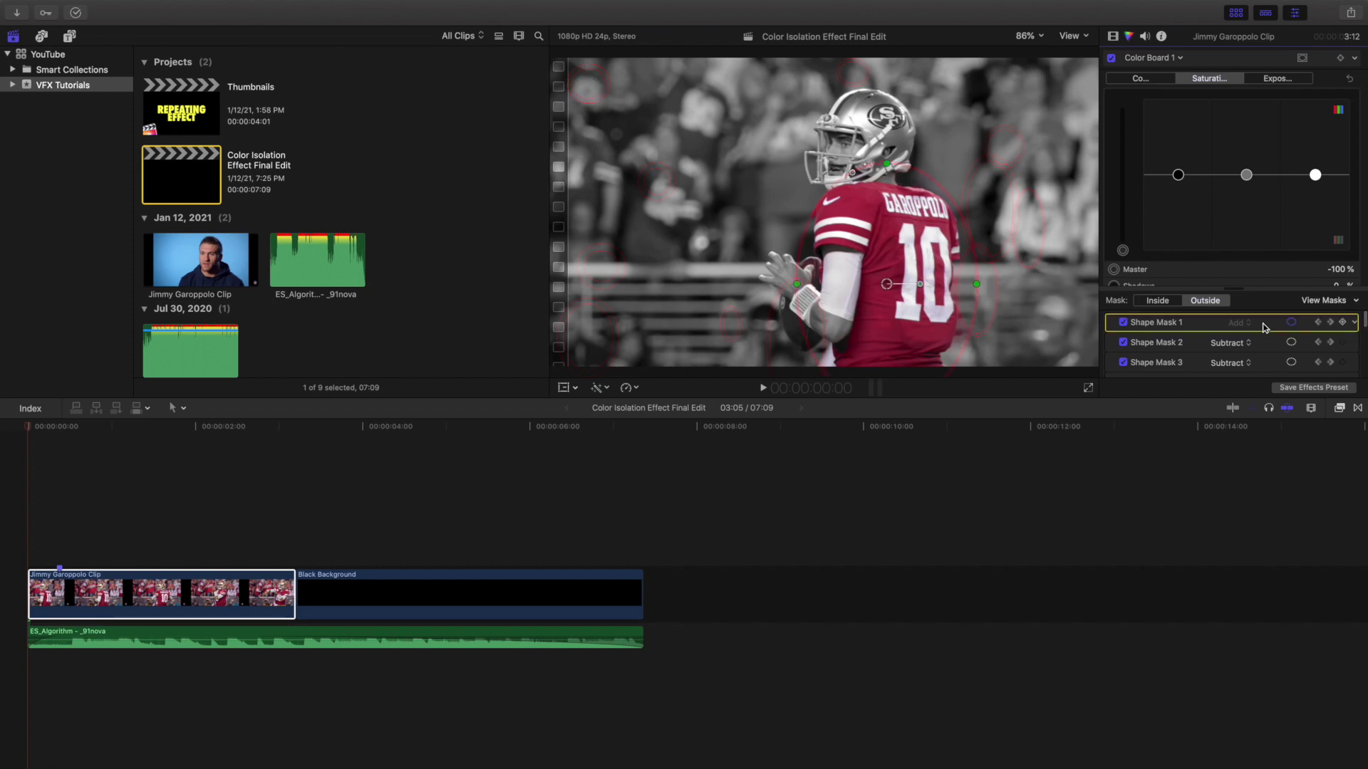
click(25, 474)
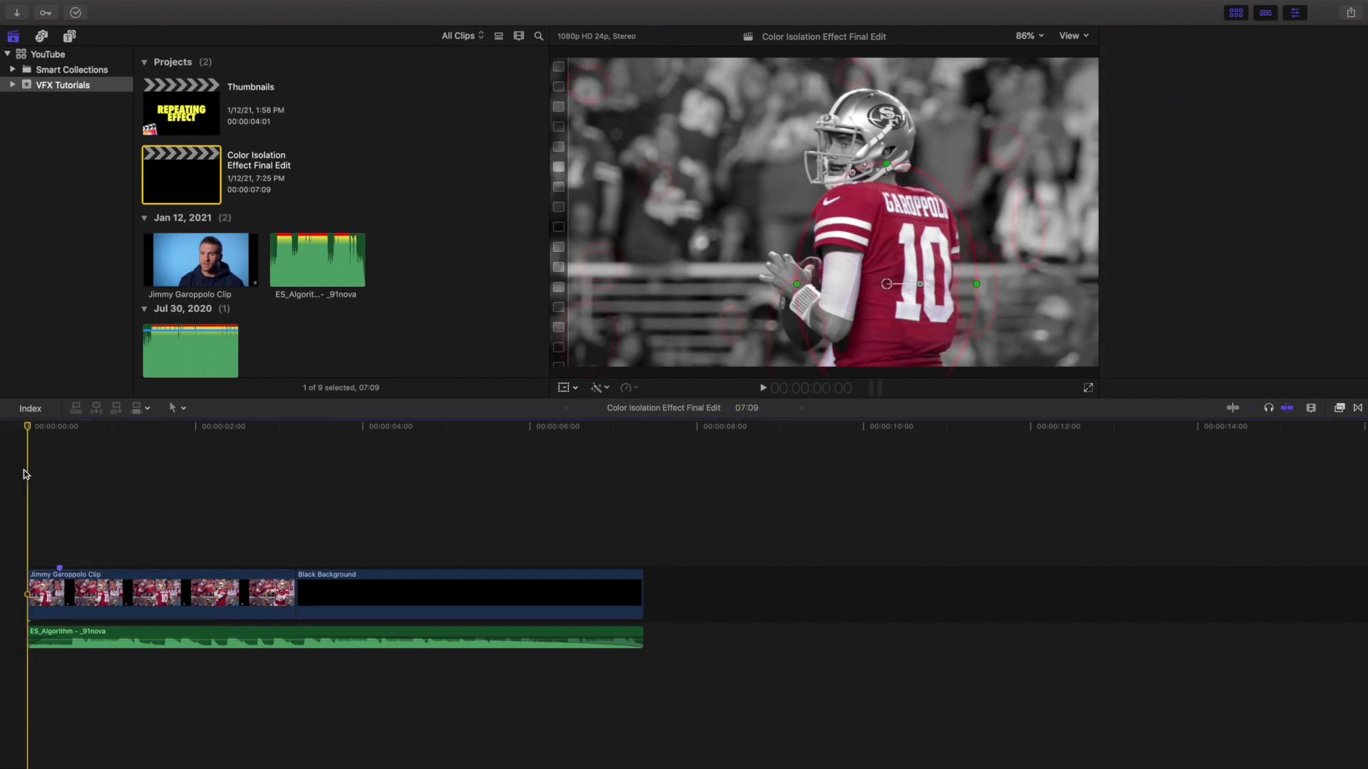
click(52, 592)
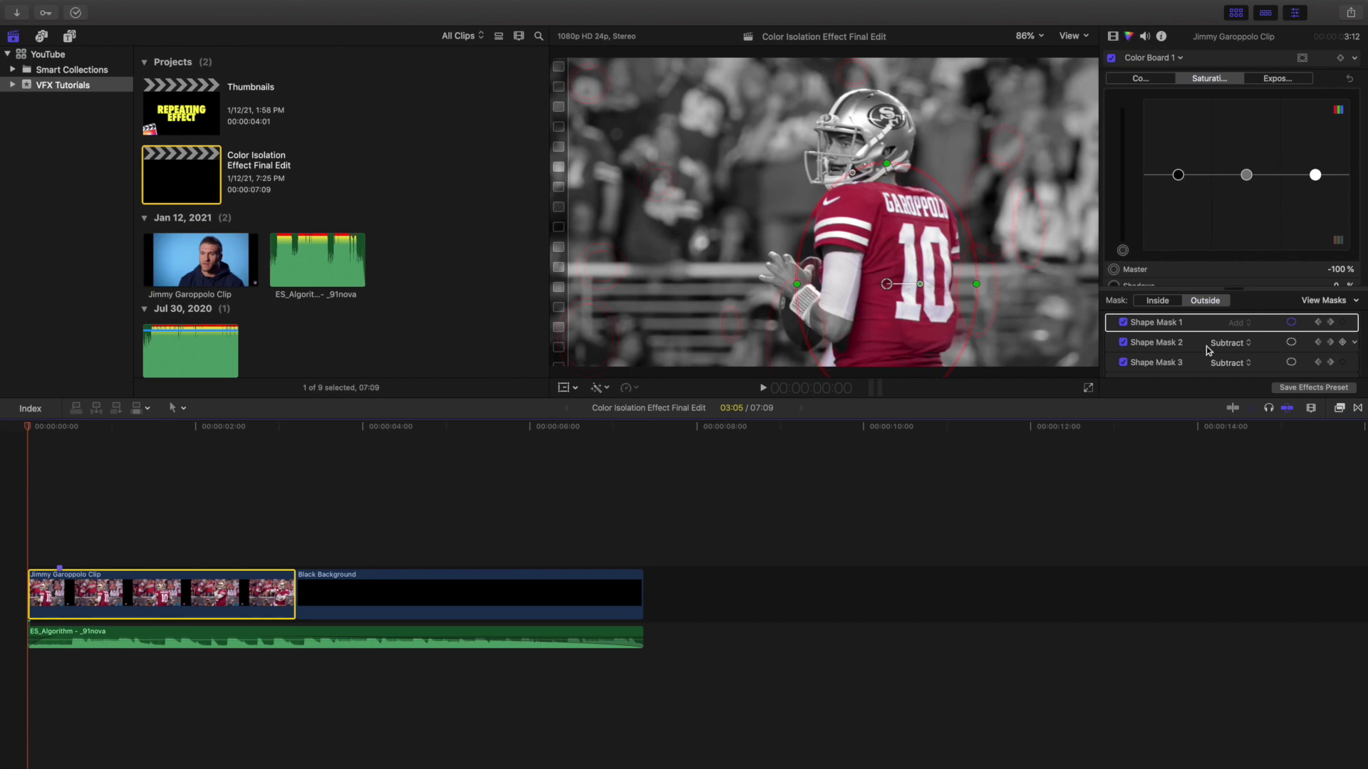
scroll(1239, 361, down, 1)
scroll(1240, 361, down, 5)
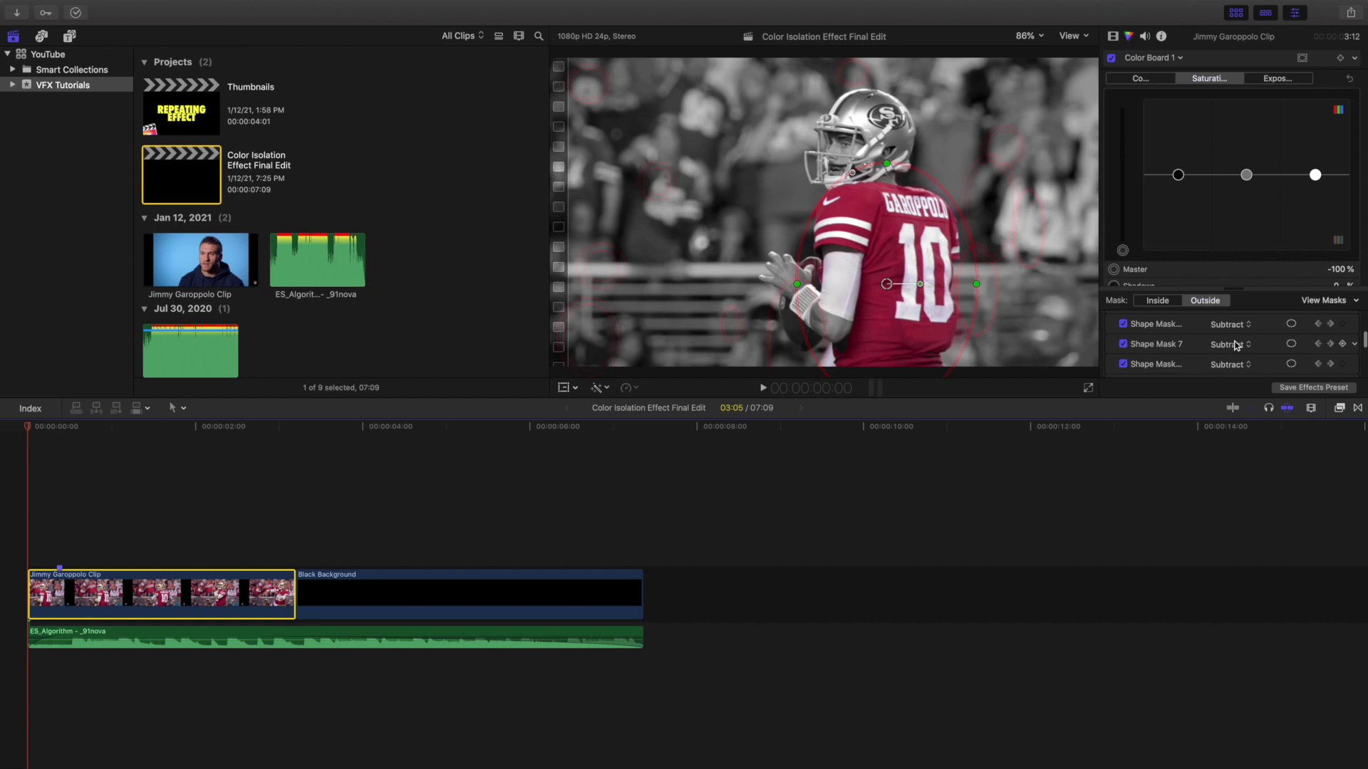
scroll(1232, 347, up, 6)
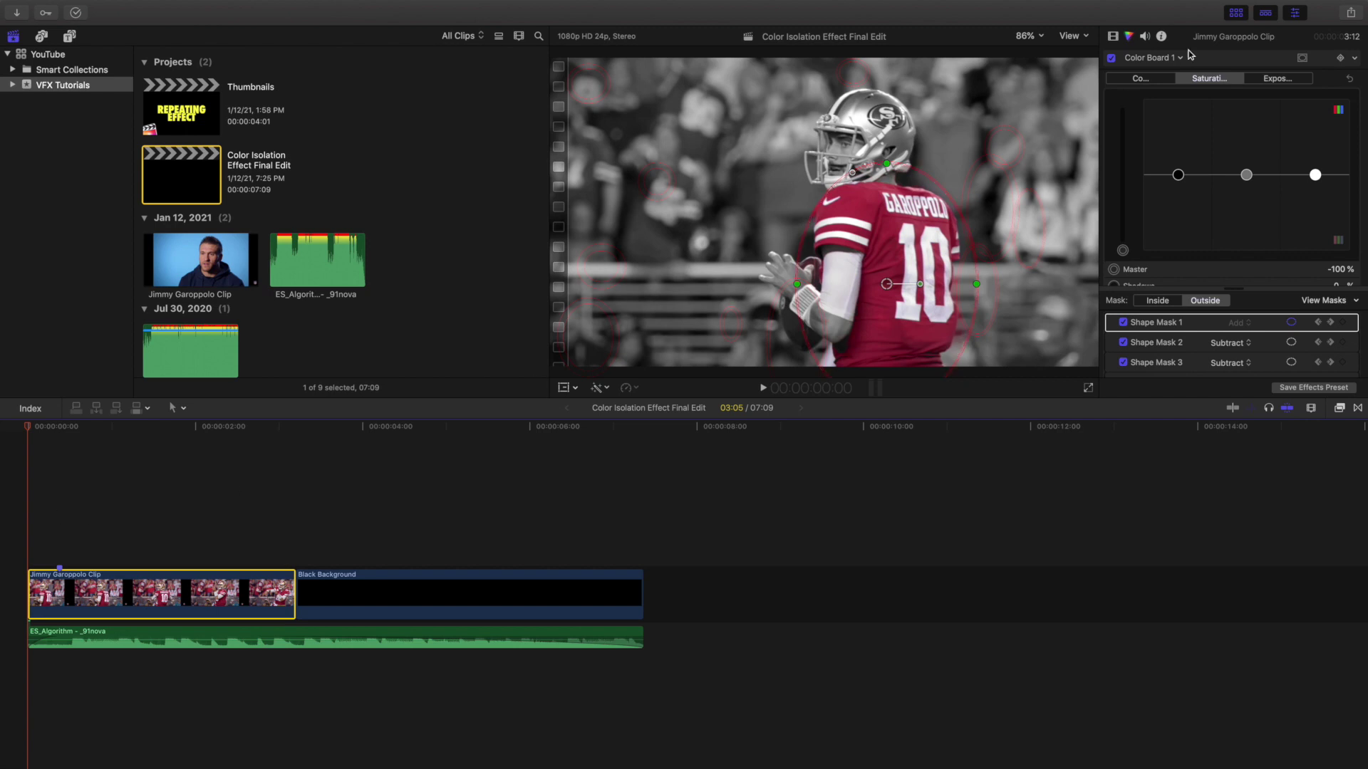
scroll(1211, 327, down, 3)
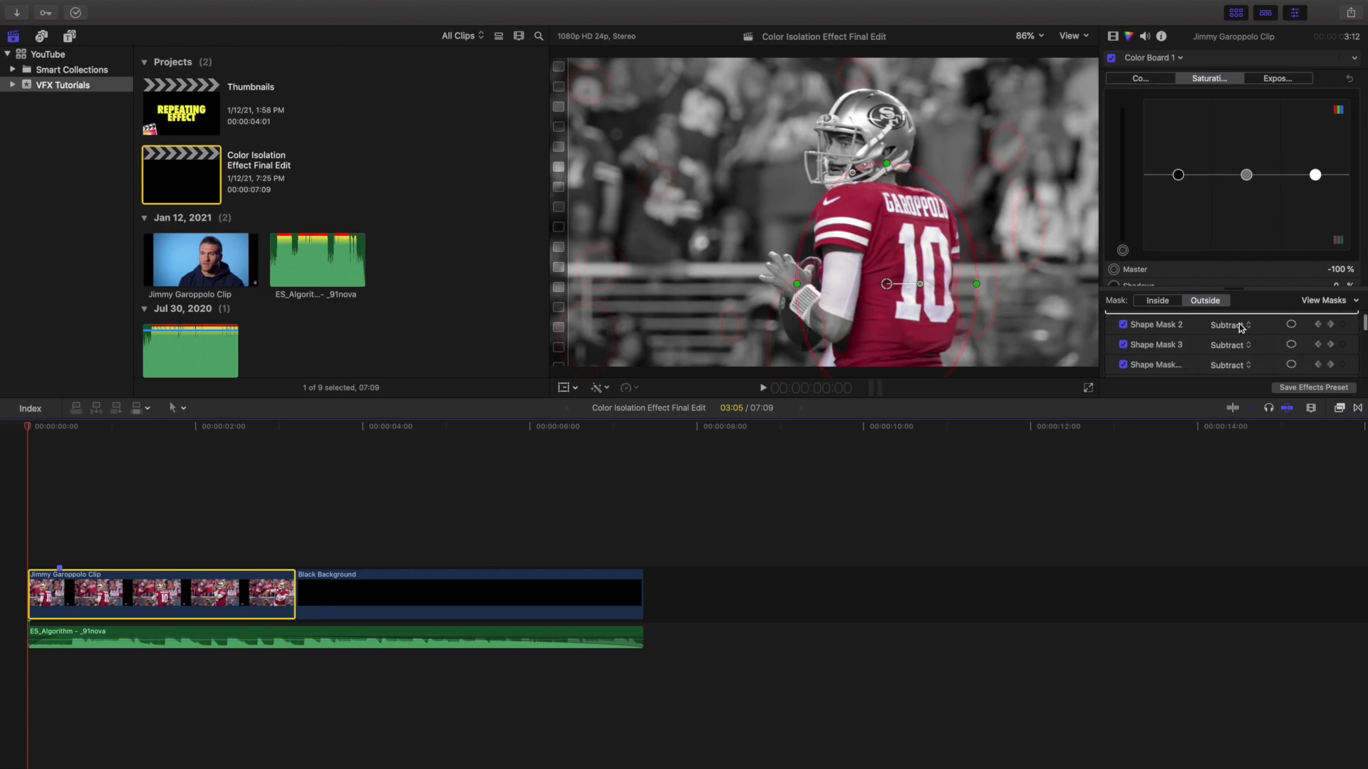
scroll(1238, 328, down, 3)
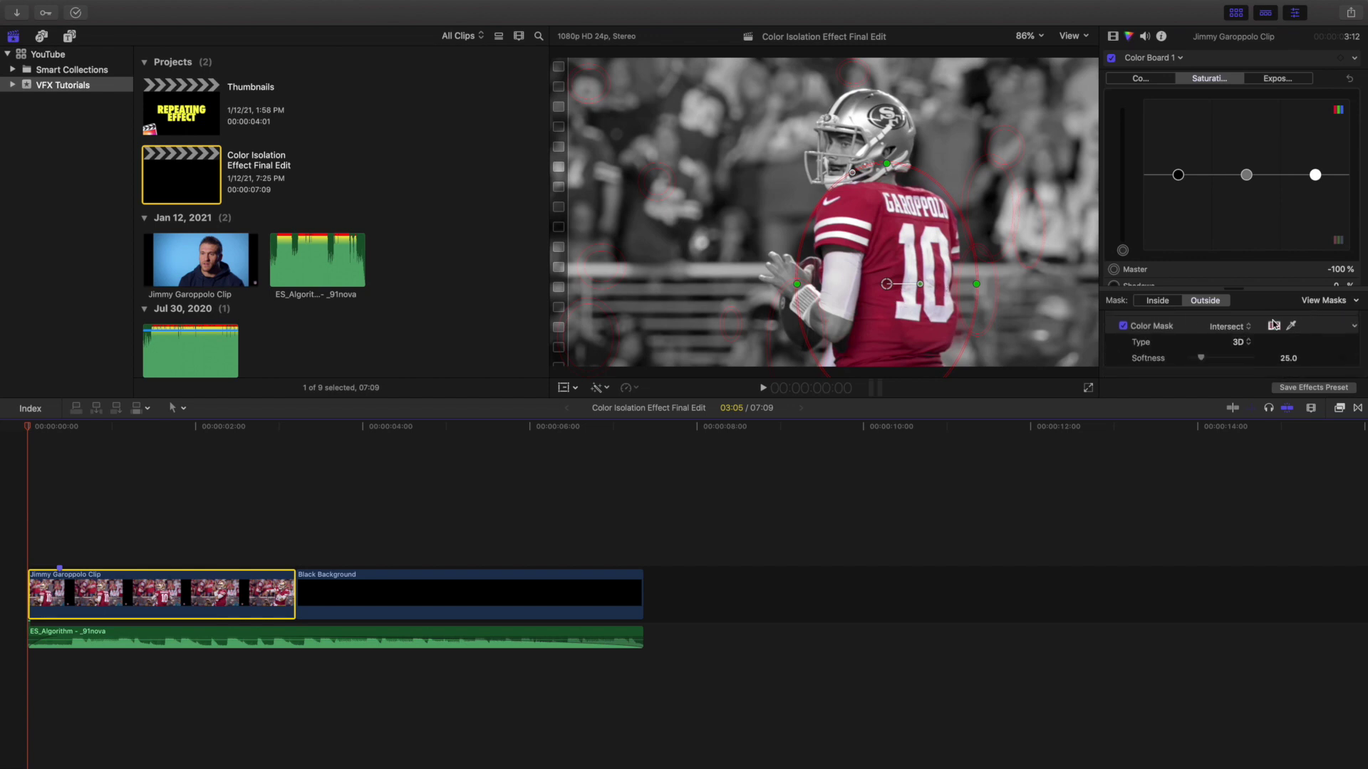
scroll(1183, 328, up, 3)
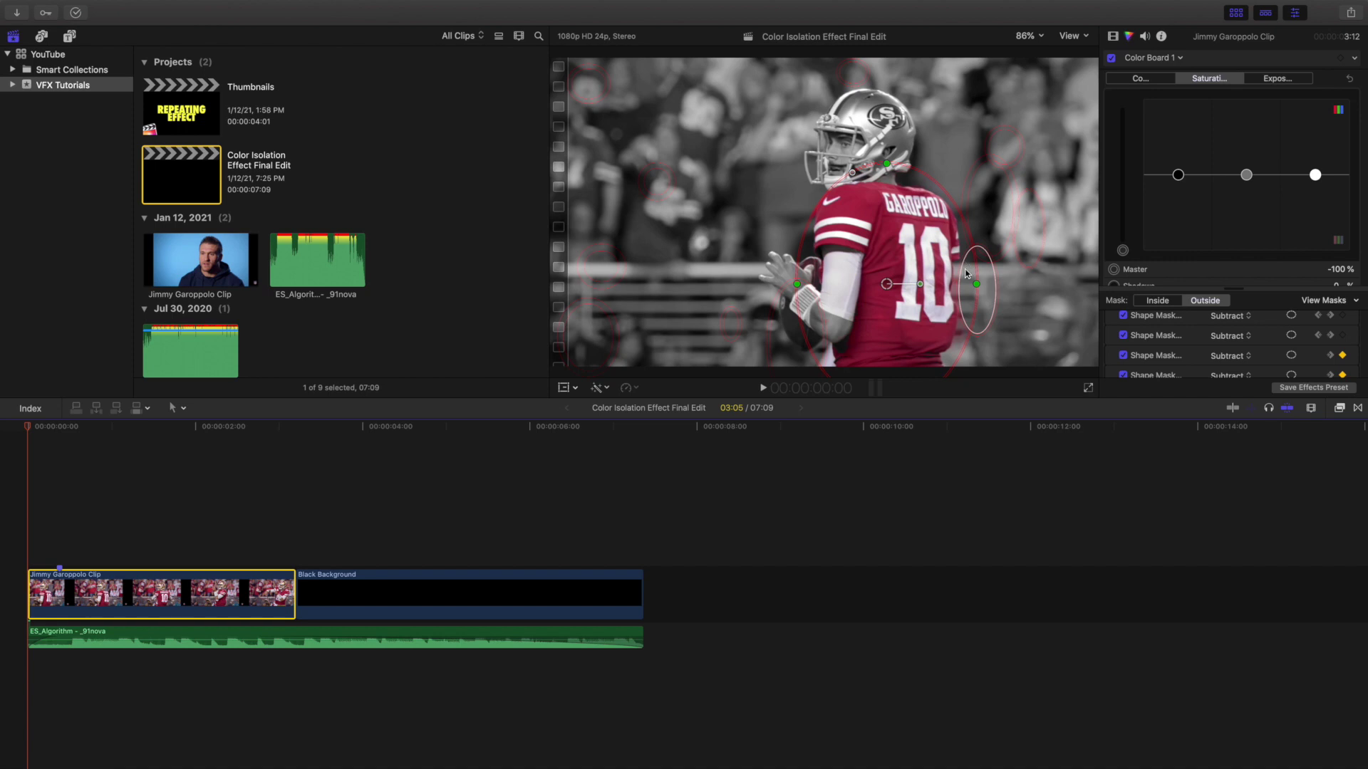
scroll(1203, 352, up, 2)
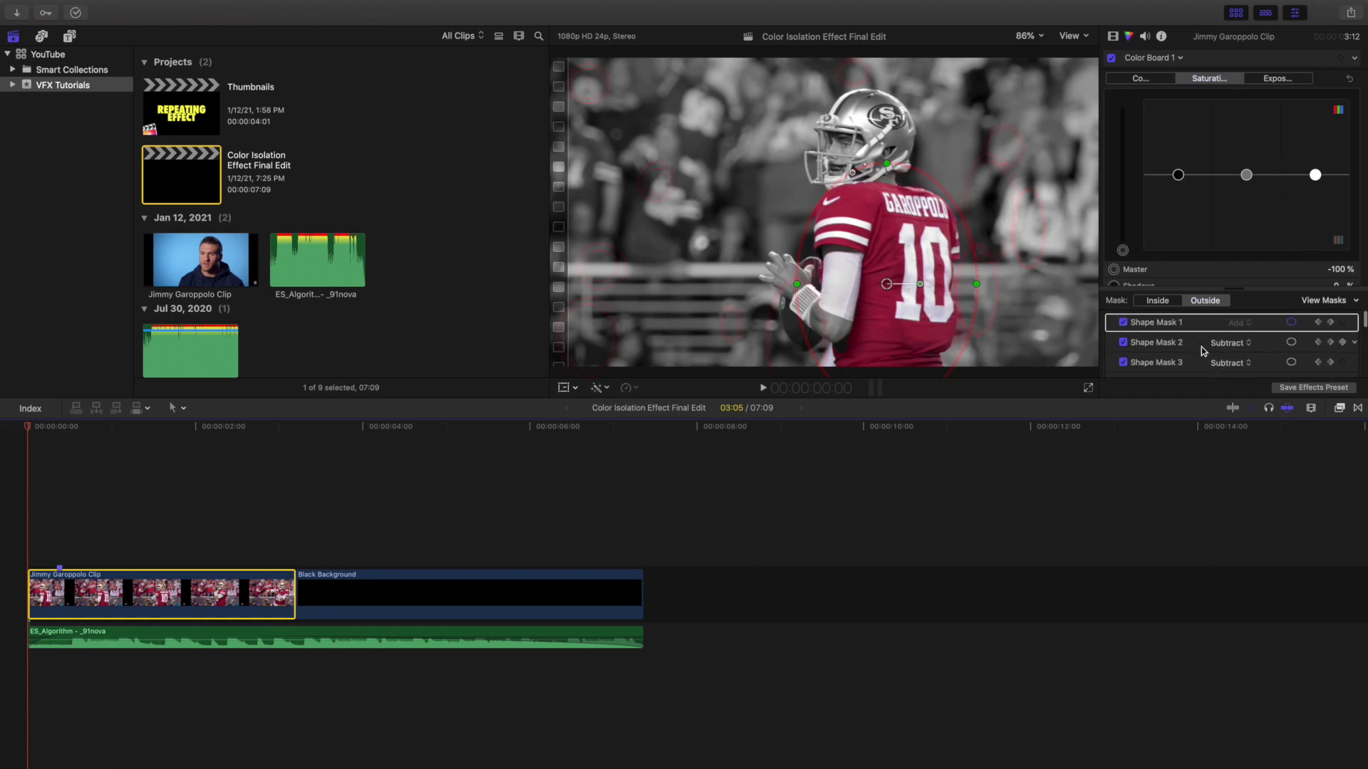